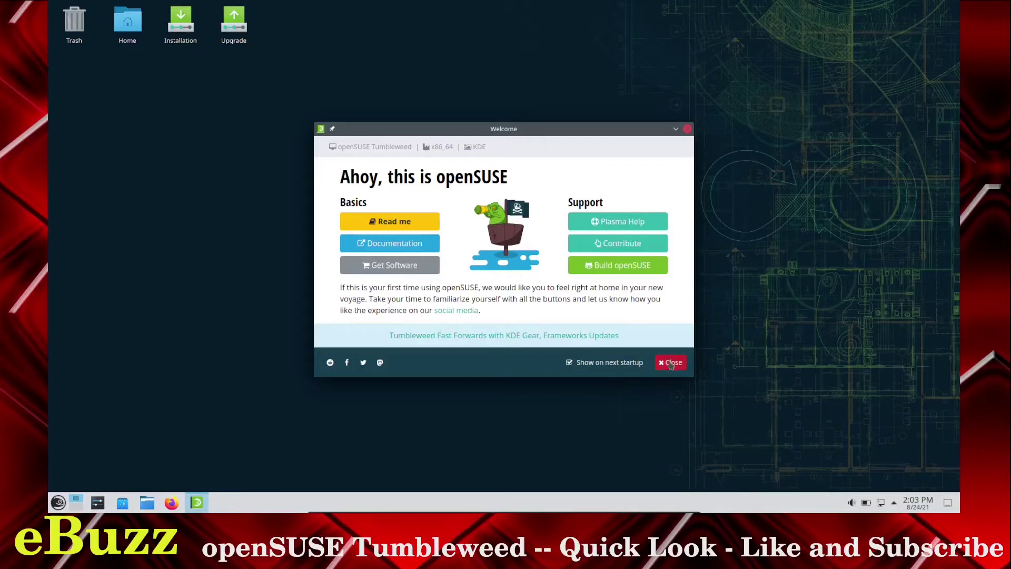
# Step: Dismiss the openSUSE welcome window and launch System Settings from the taskbar
pyautogui.click(670, 363)
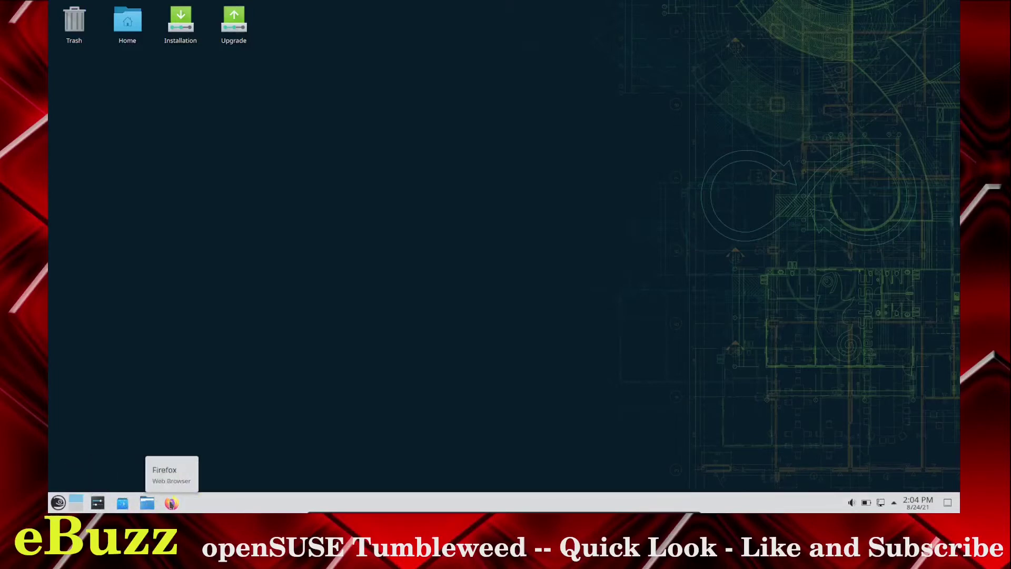
pyautogui.click(98, 503)
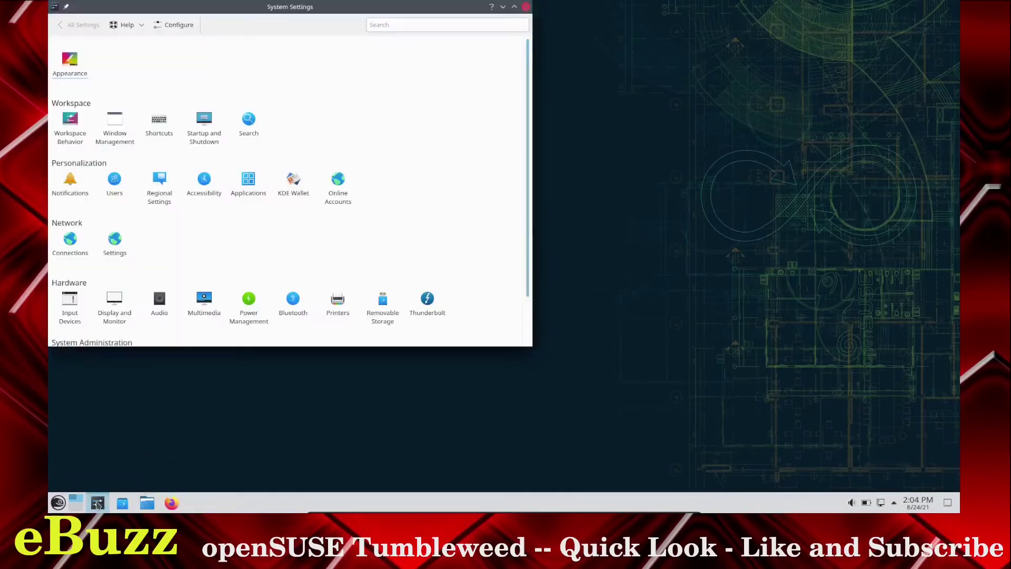
# Step: Move the System Settings window down and right to uncover the desktop icons
pyautogui.moveTo(354, 9); pyautogui.dragTo(488, 26)
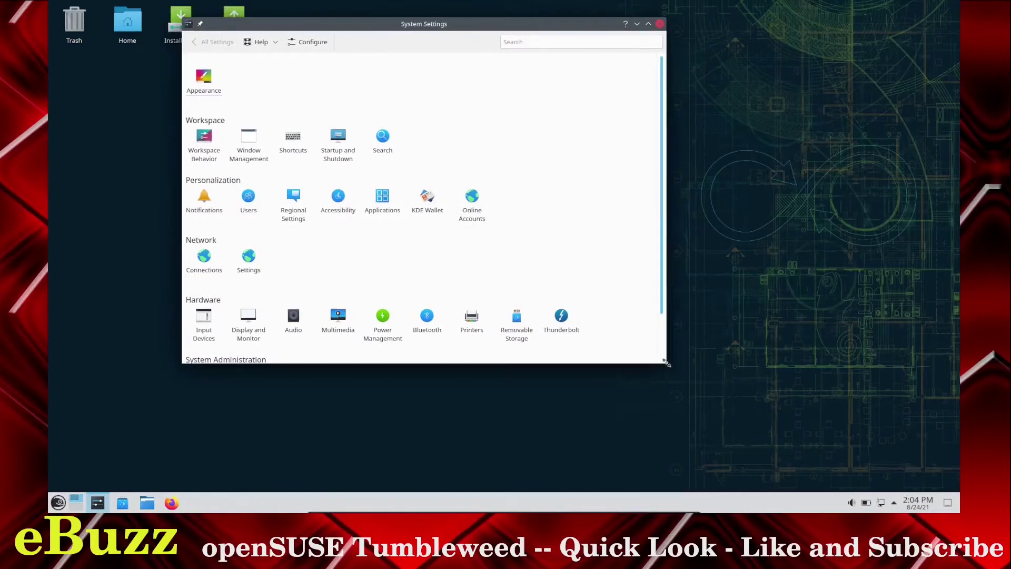
pyautogui.scroll(-2, 667, 366)
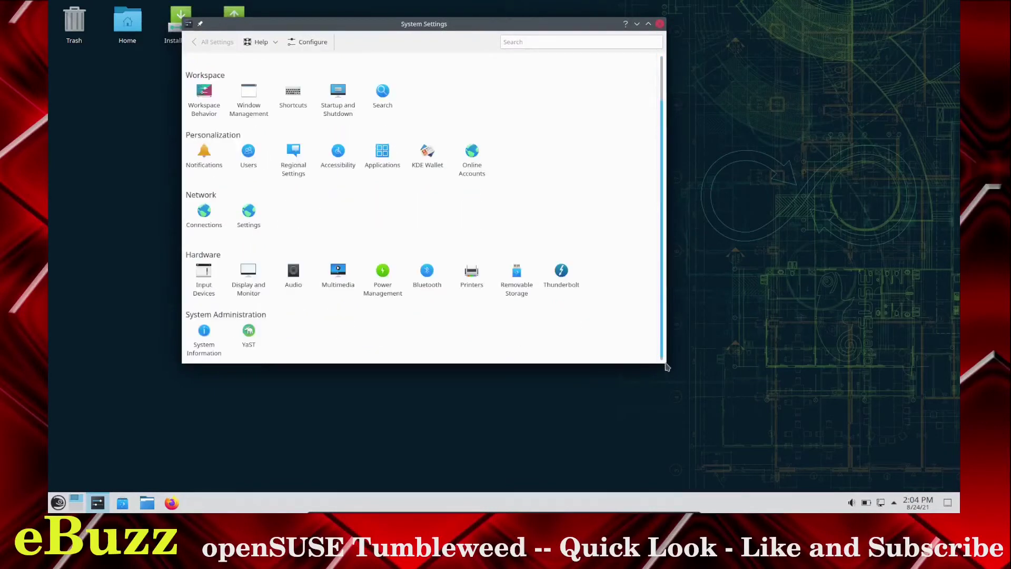
pyautogui.scroll(2, 662, 316)
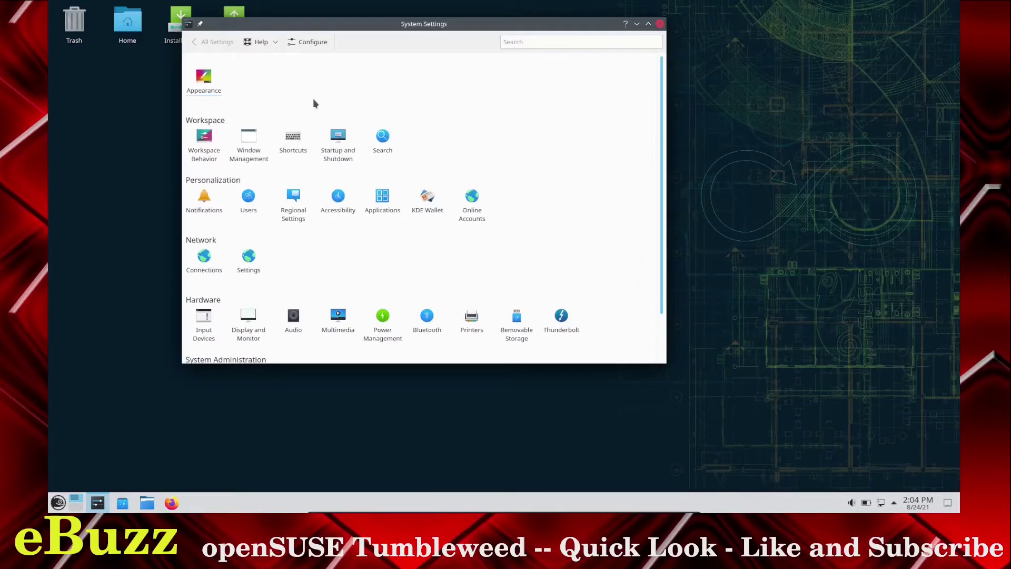
# Step: Browse Appearance: Global Theme, Application Style, Plasma Style, Colors, Window Decorations, ending on Fonts
pyautogui.click(206, 79)
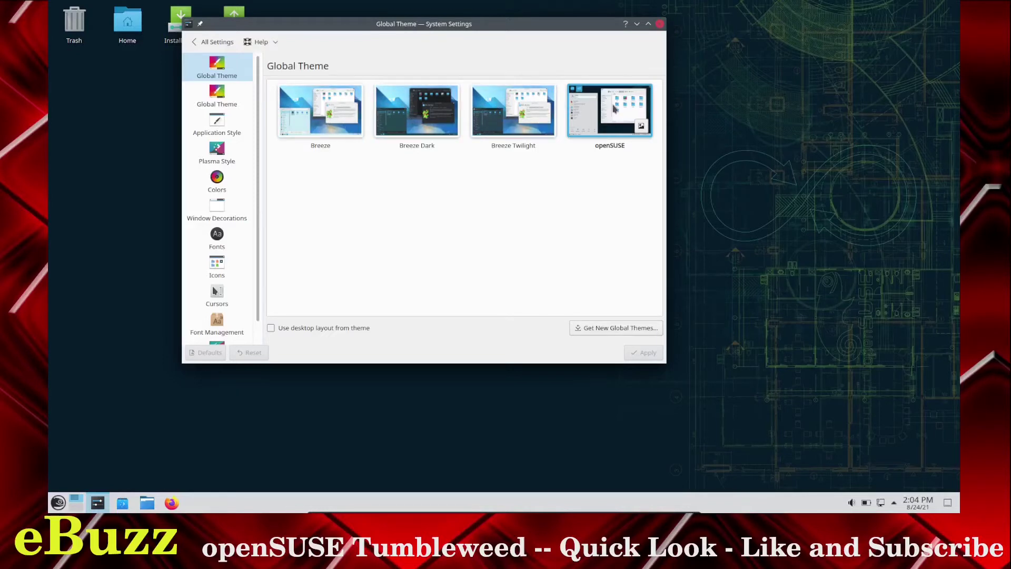
pyautogui.click(216, 100)
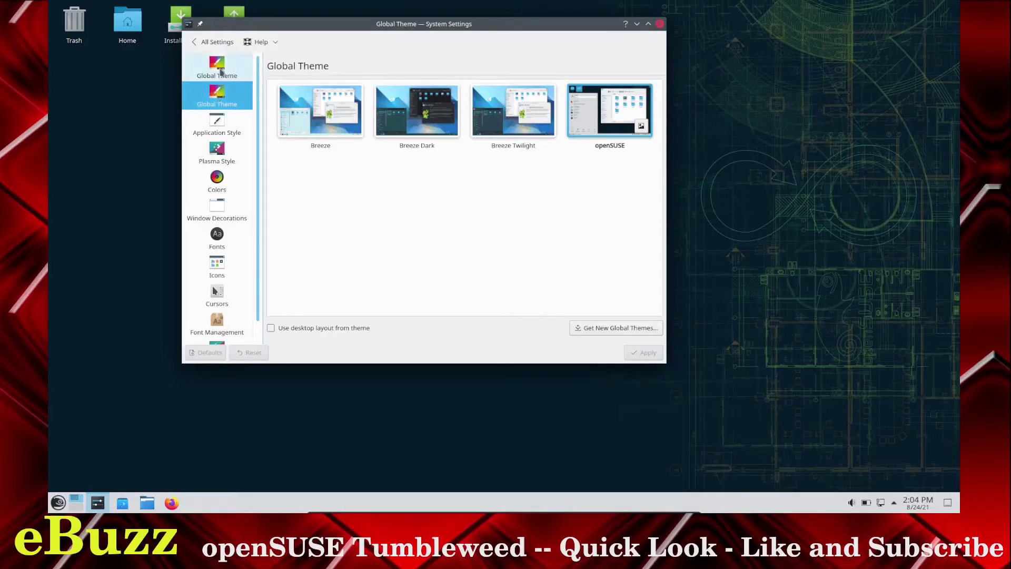
pyautogui.click(218, 122)
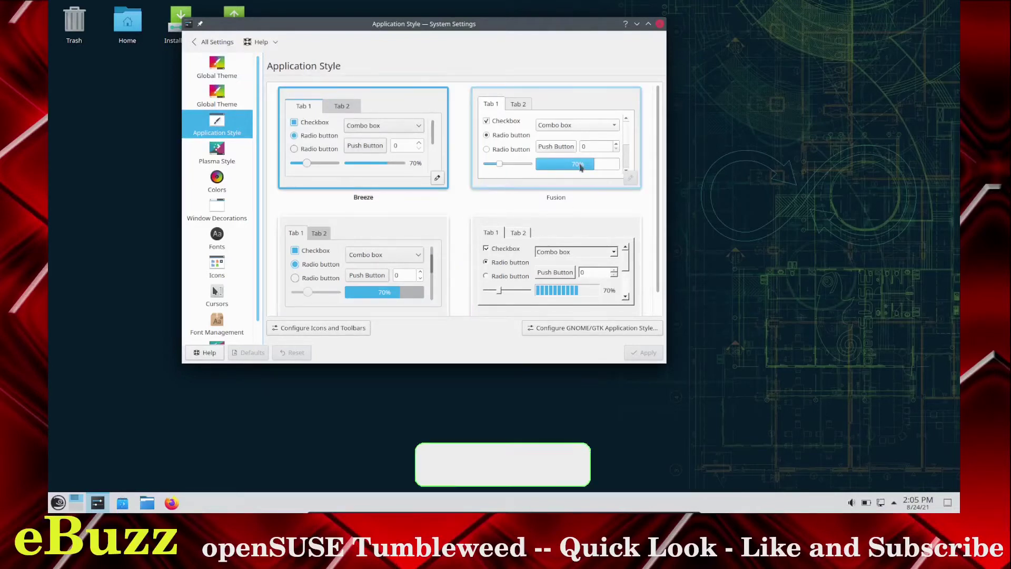
pyautogui.click(219, 151)
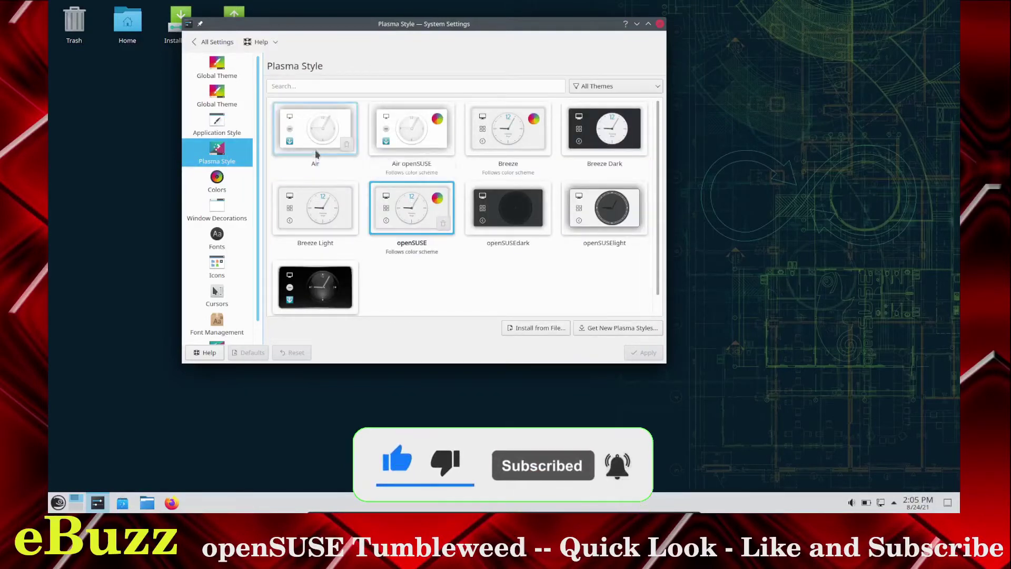
pyautogui.click(217, 180)
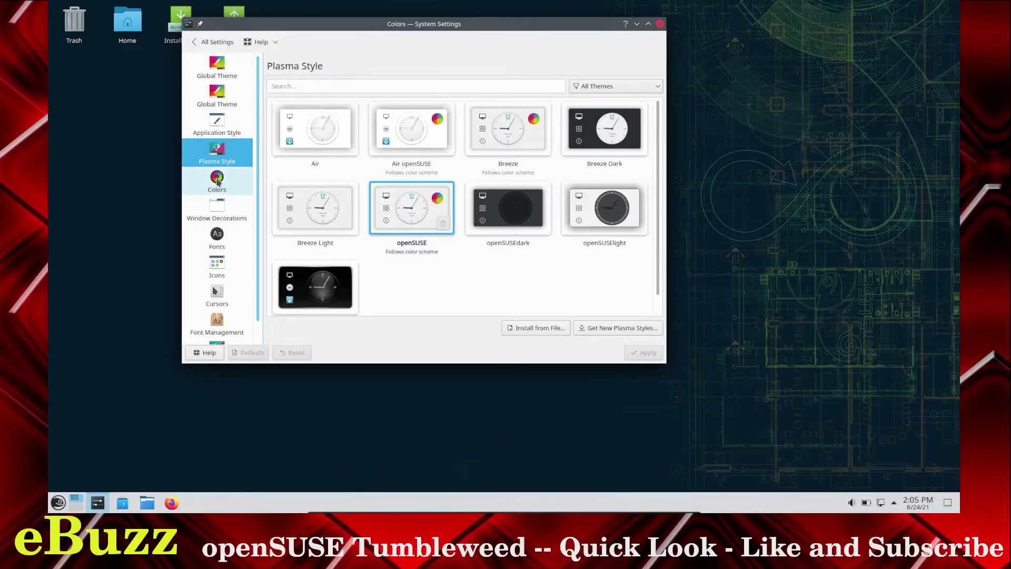
pyautogui.click(221, 210)
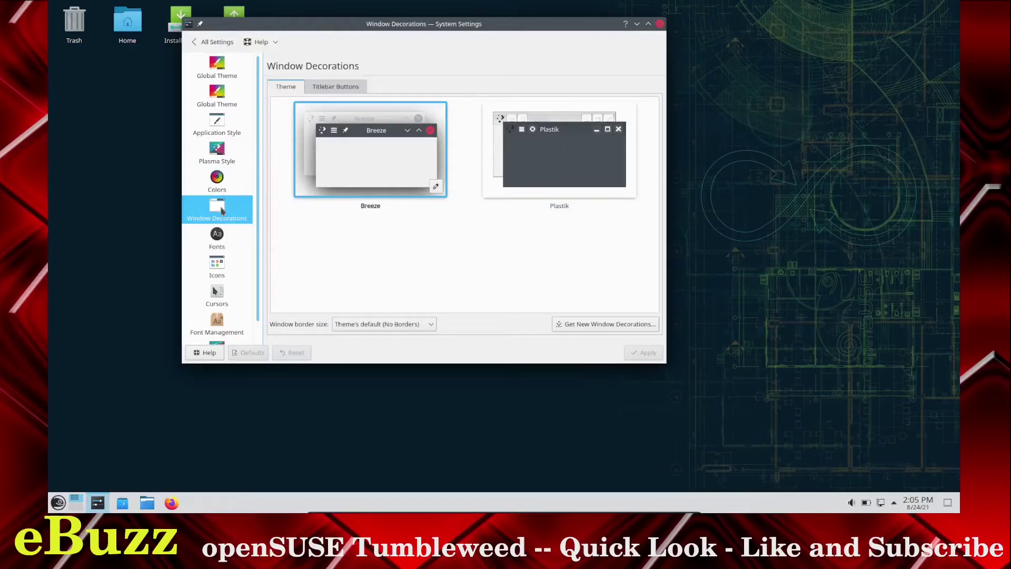
pyautogui.click(221, 244)
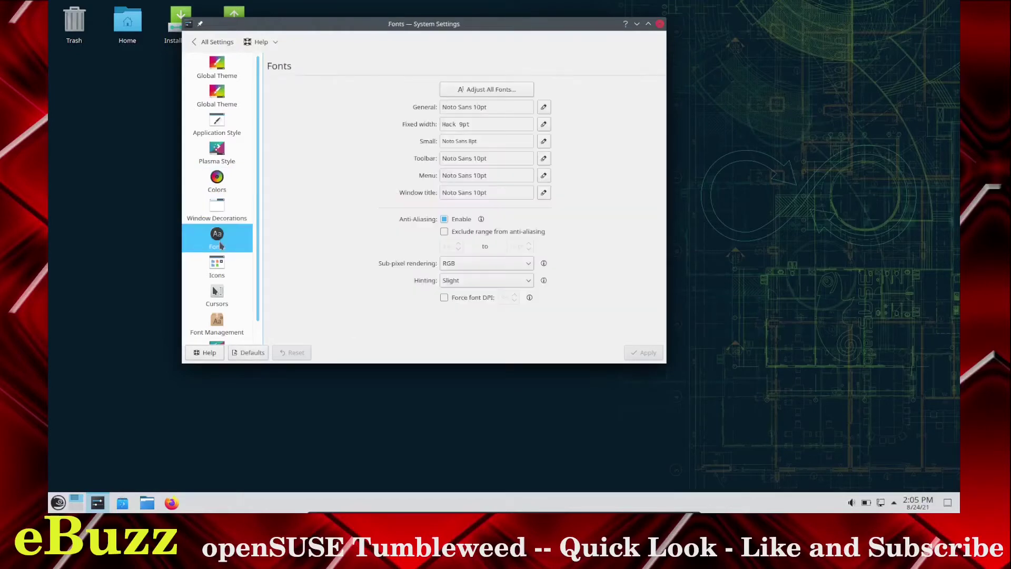
# Step: Set all system fonts to 12 pt, apply the change, then go to the Icons page
pyautogui.click(501, 91)
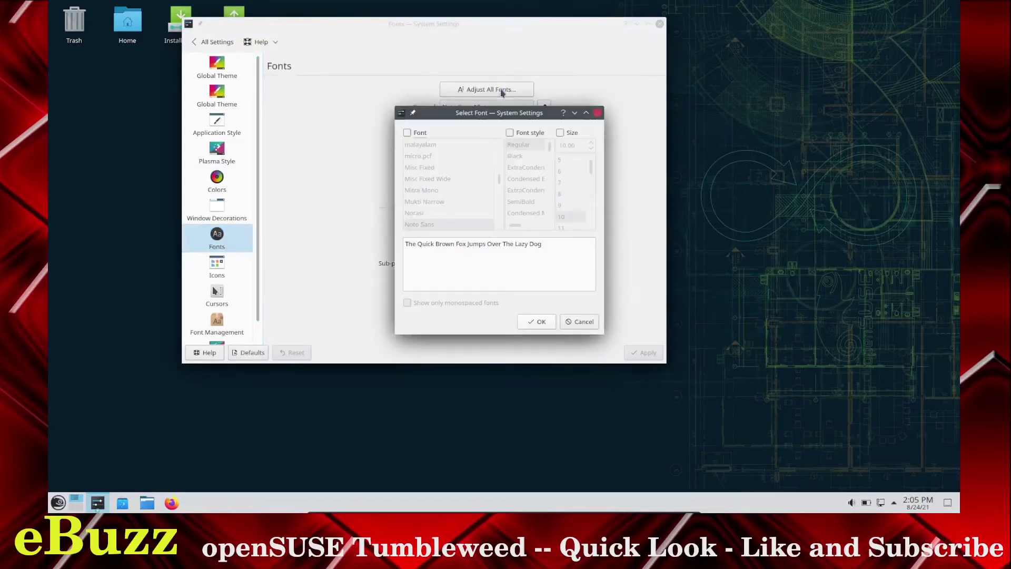
pyautogui.click(560, 133)
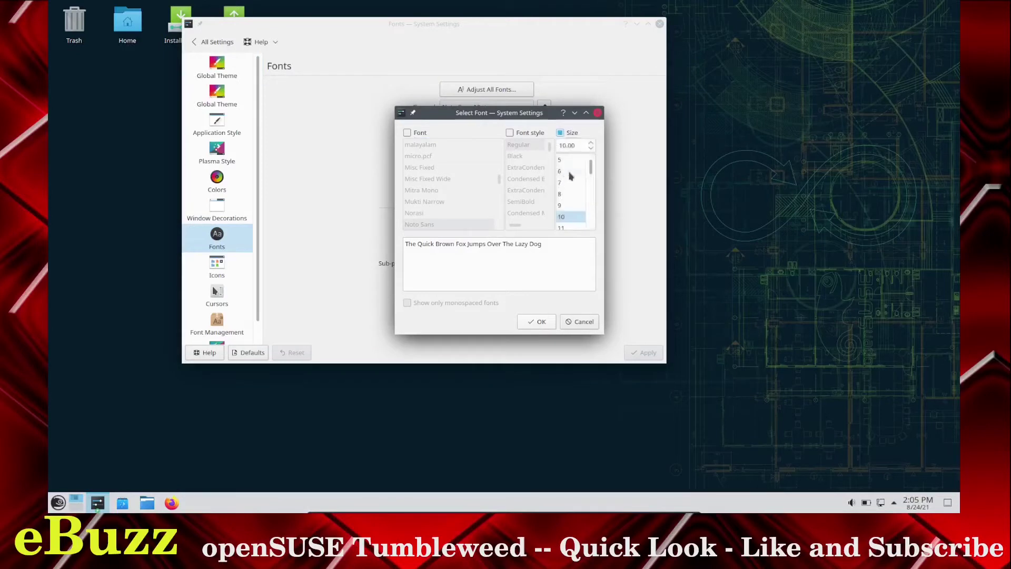
pyautogui.scroll(-3, 571, 178)
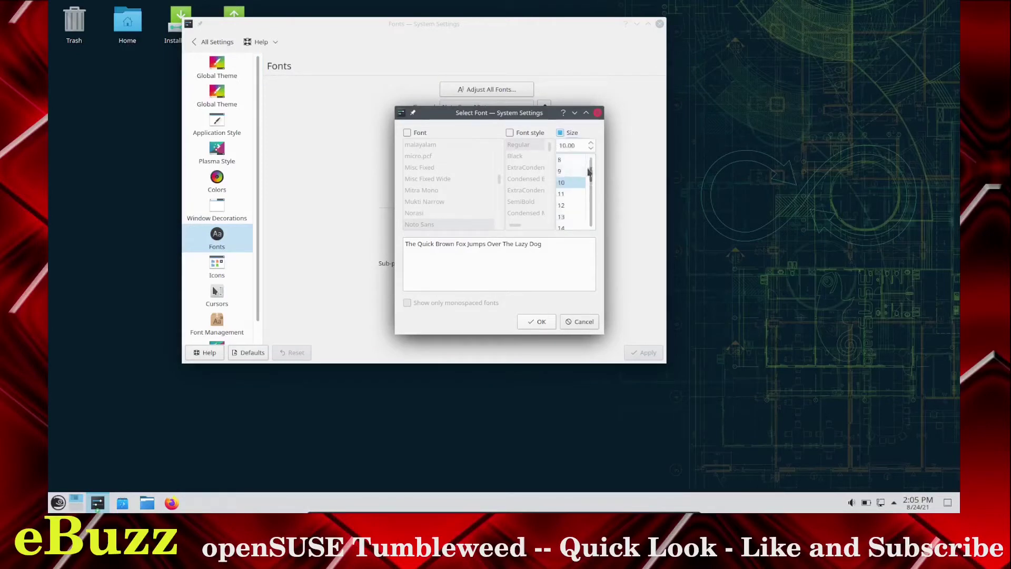
pyautogui.click(561, 205)
pyautogui.click(537, 322)
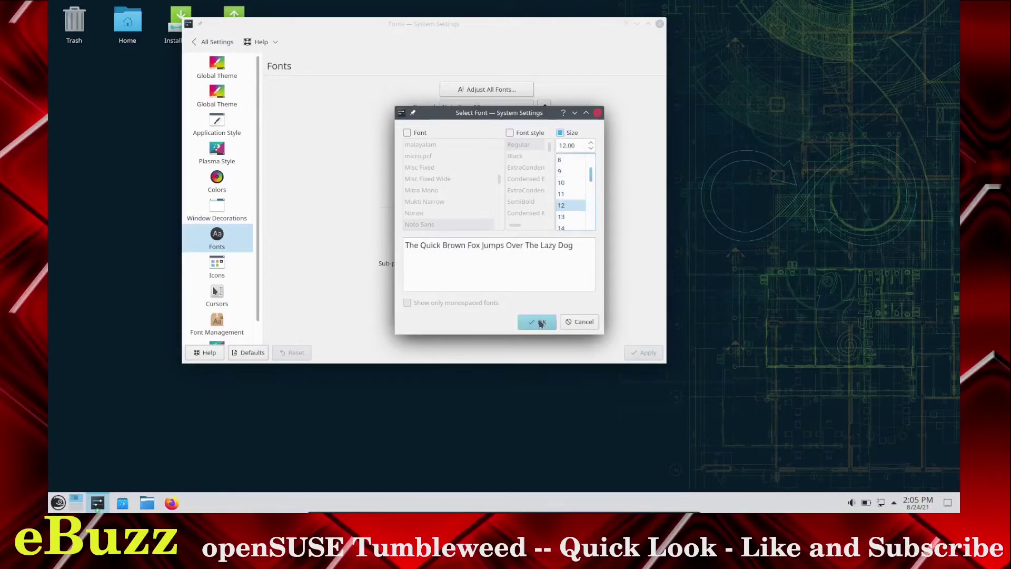
pyautogui.click(645, 352)
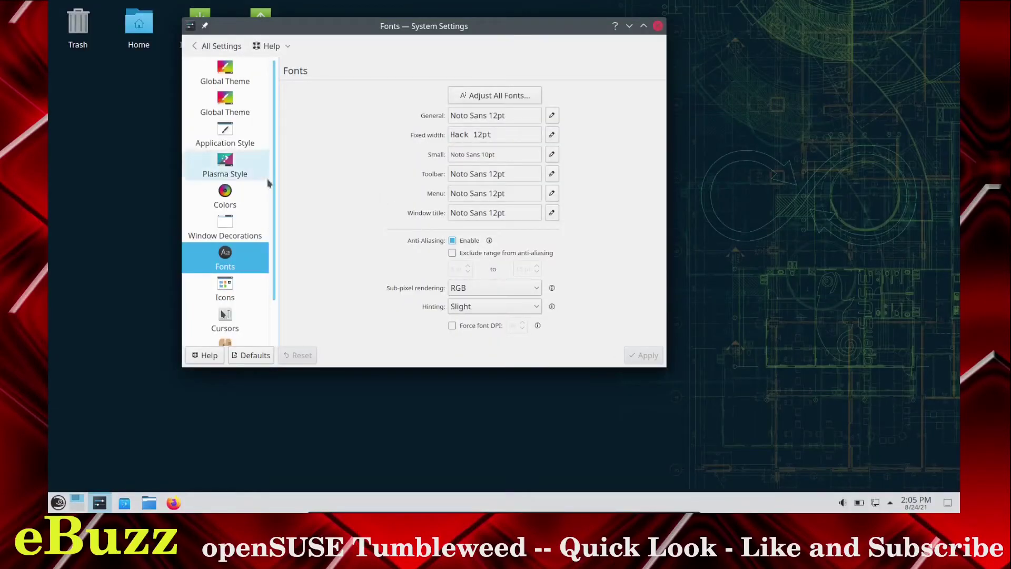
pyautogui.scroll(-2, 253, 180)
pyautogui.click(240, 237)
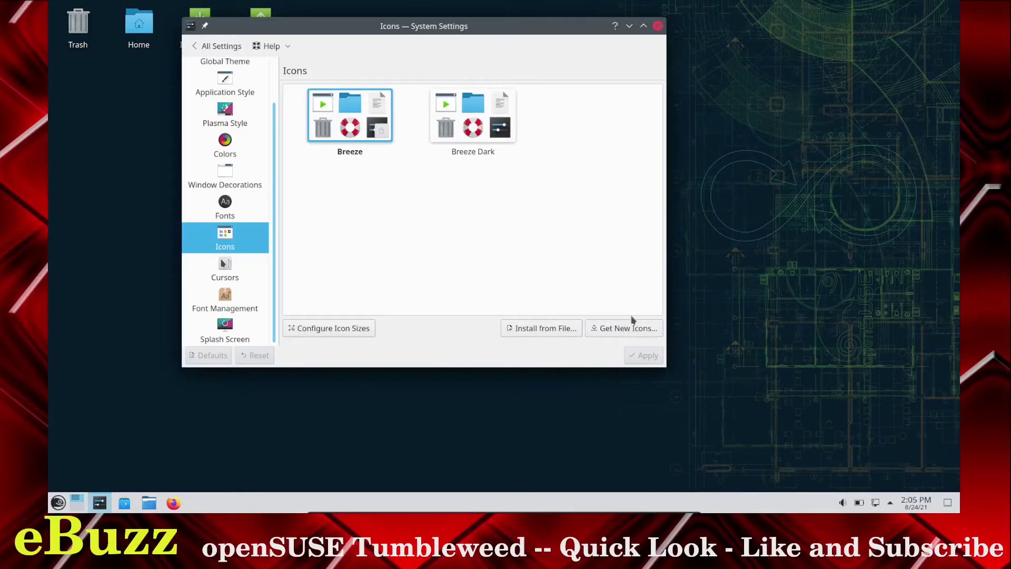
# Step: View the Cursors themes, then the Splash Screen choices Breeze, None and openSUSE
pyautogui.click(220, 271)
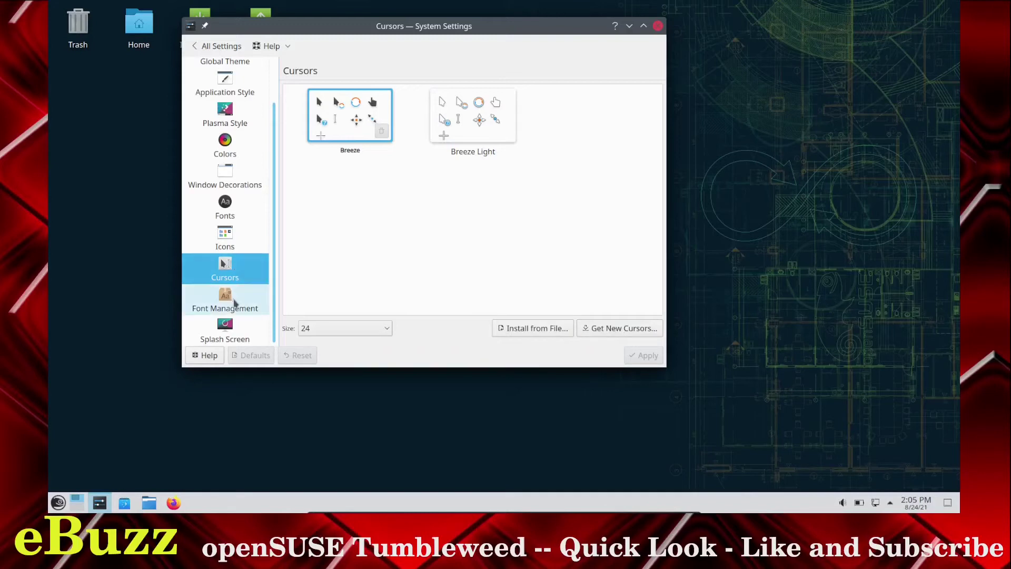
pyautogui.click(225, 334)
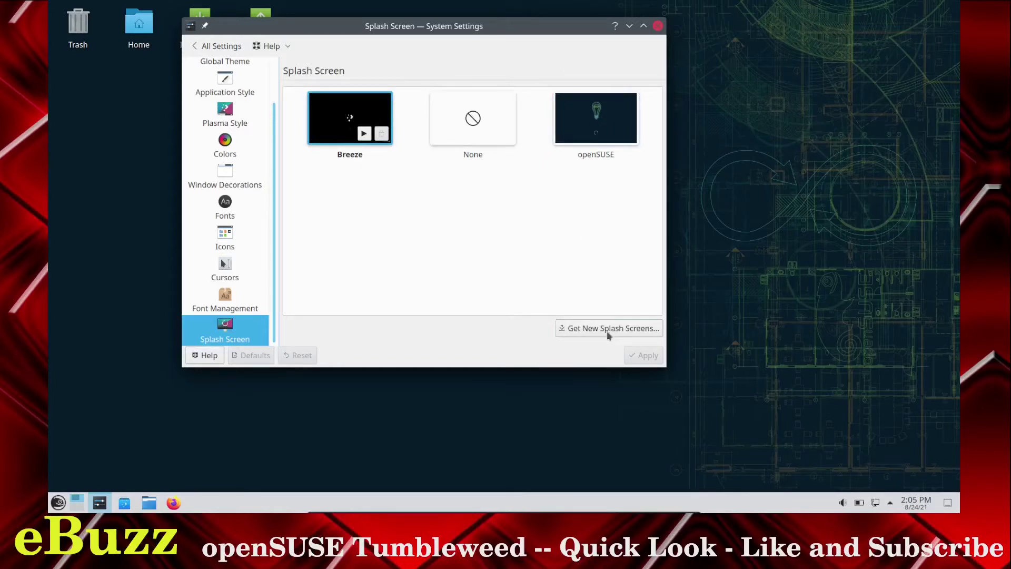
# Step: Return to the All Settings overview, inspect Startup and Shutdown and Regional Settings, then close System Settings
pyautogui.click(197, 47)
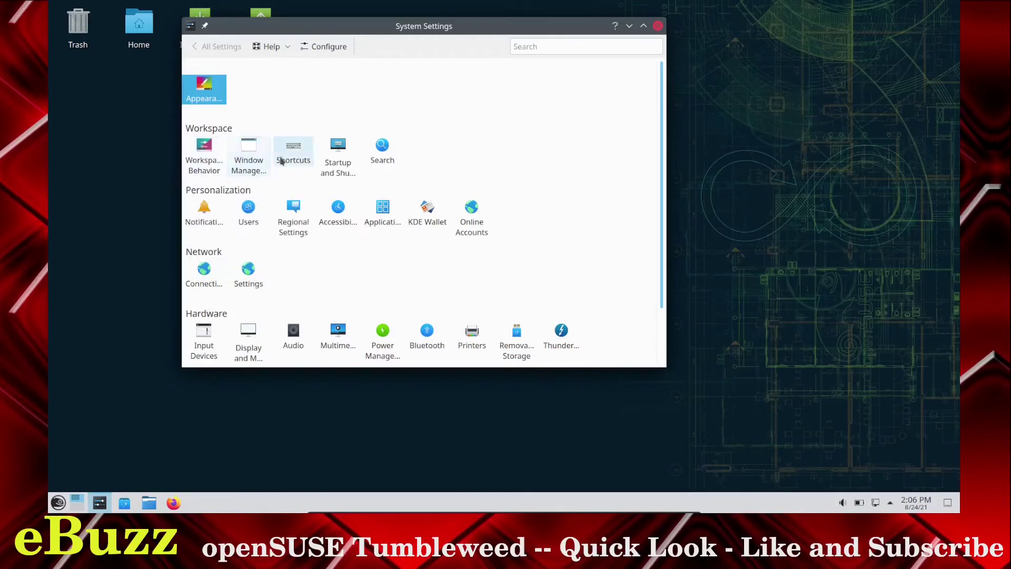
pyautogui.moveTo(345, 159)
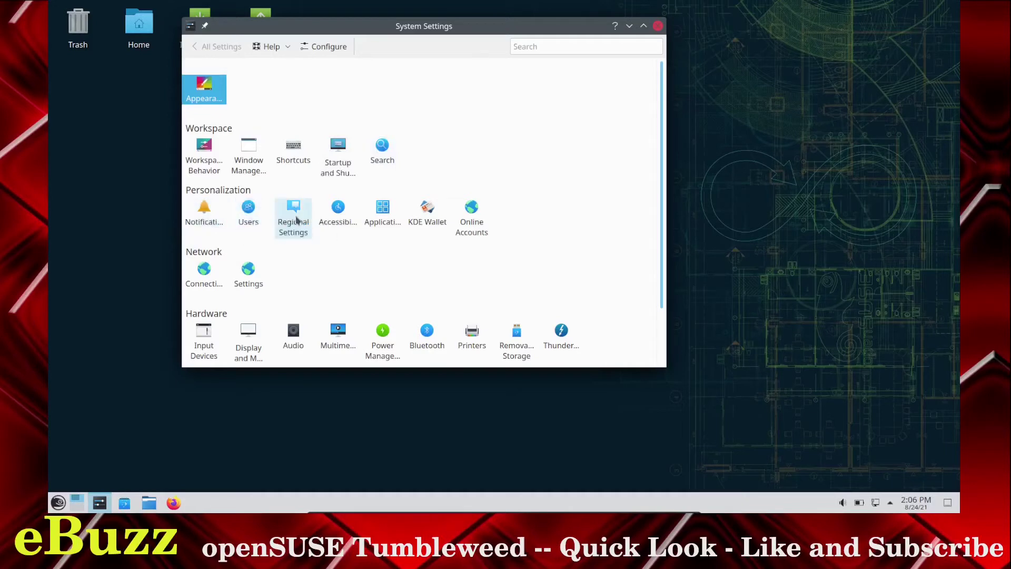
pyautogui.moveTo(297, 220)
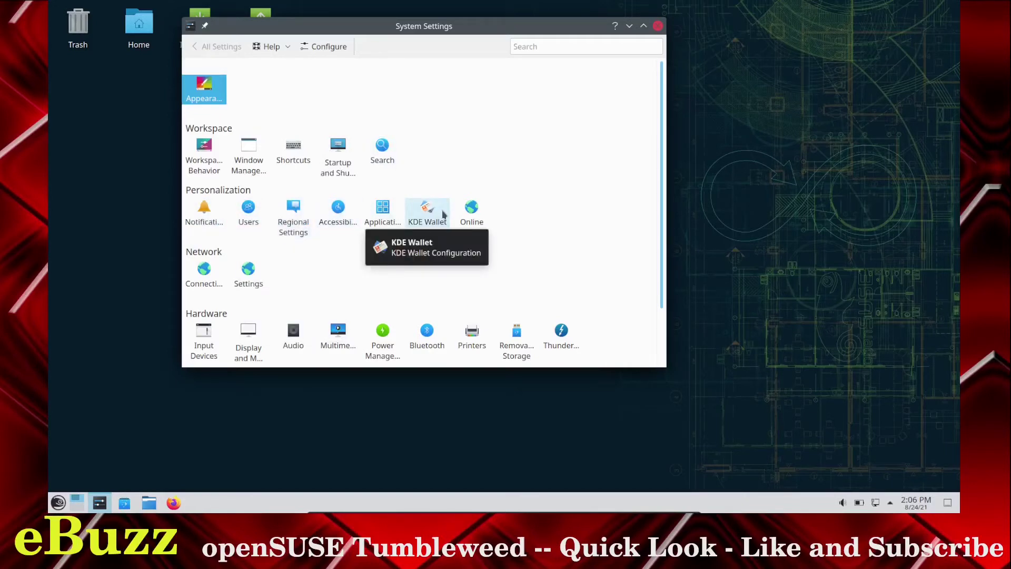
pyautogui.click(658, 27)
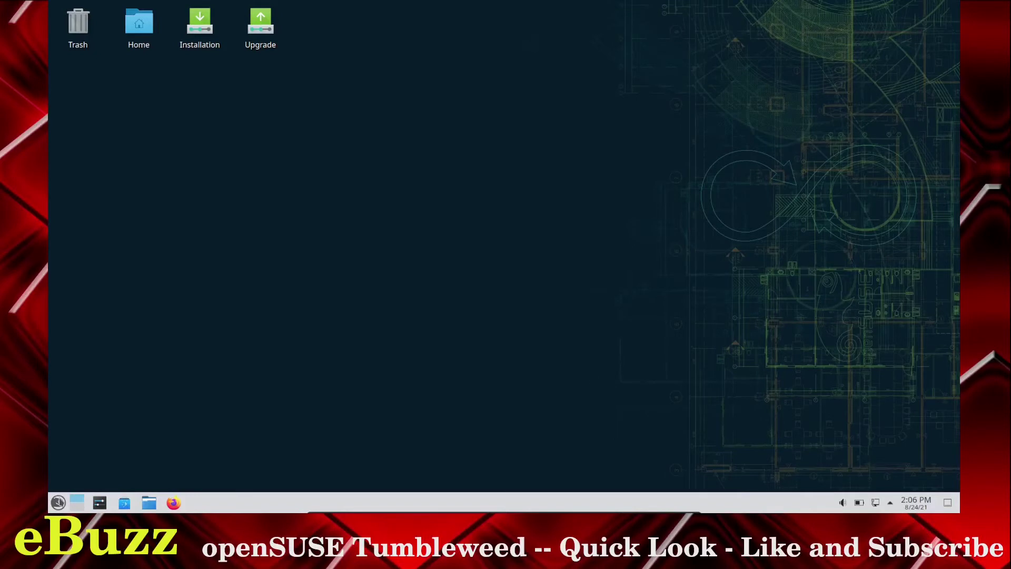
# Step: Preview the launcher's Multimedia, Office and Settings categories, then start YaST from Settings
pyautogui.click(57, 502)
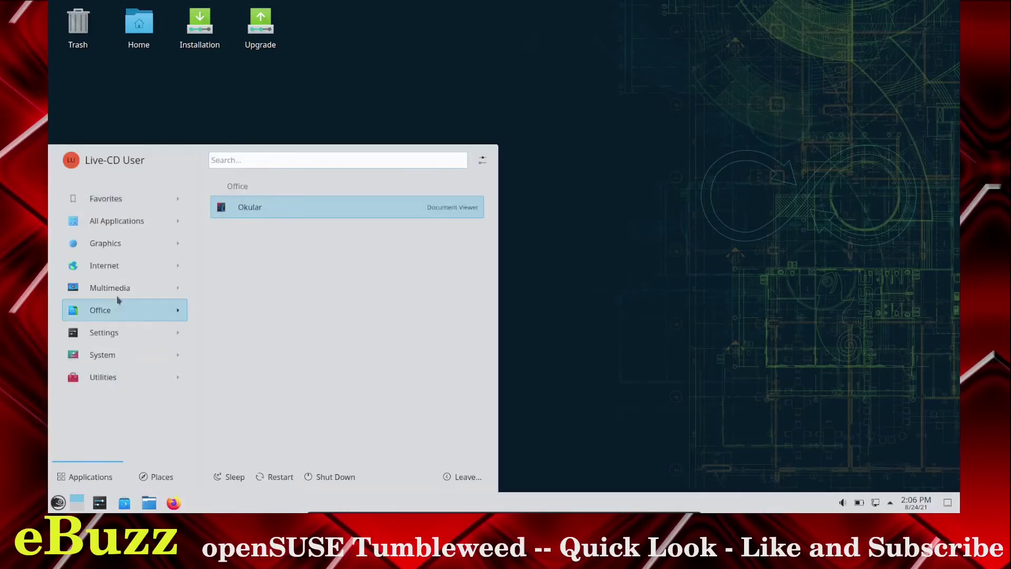
pyautogui.moveTo(106, 252)
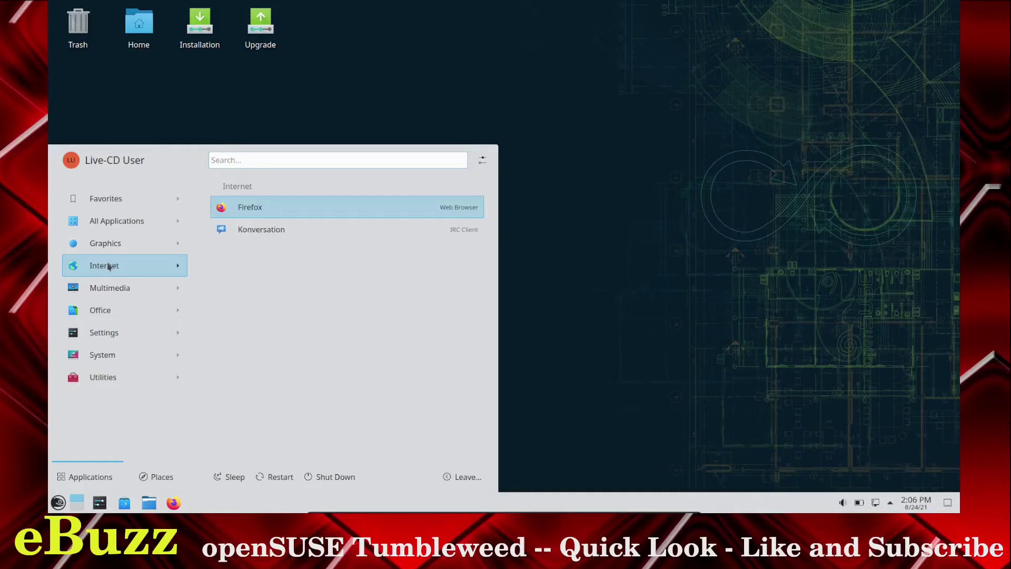
pyautogui.moveTo(109, 289)
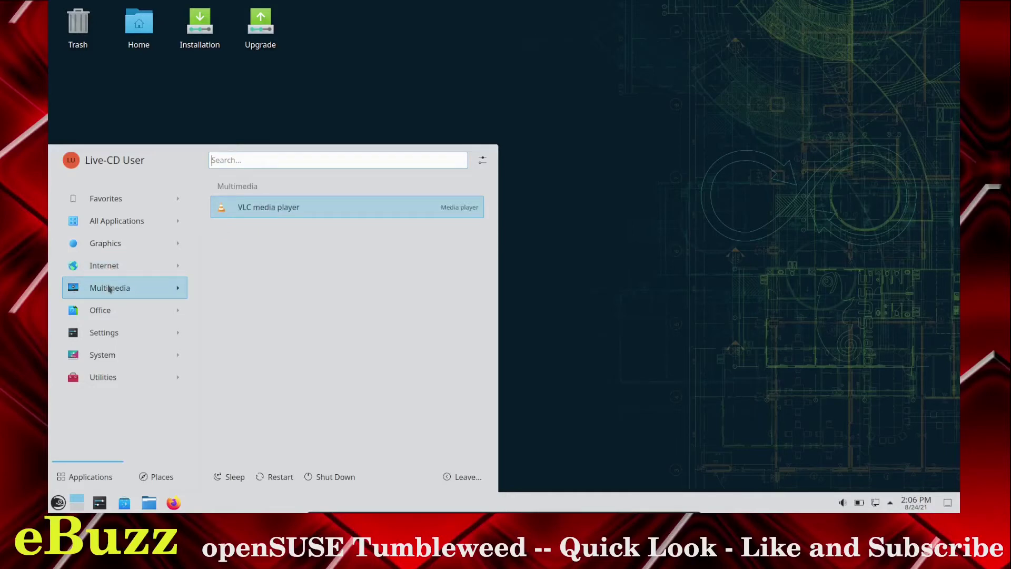
pyautogui.moveTo(117, 319)
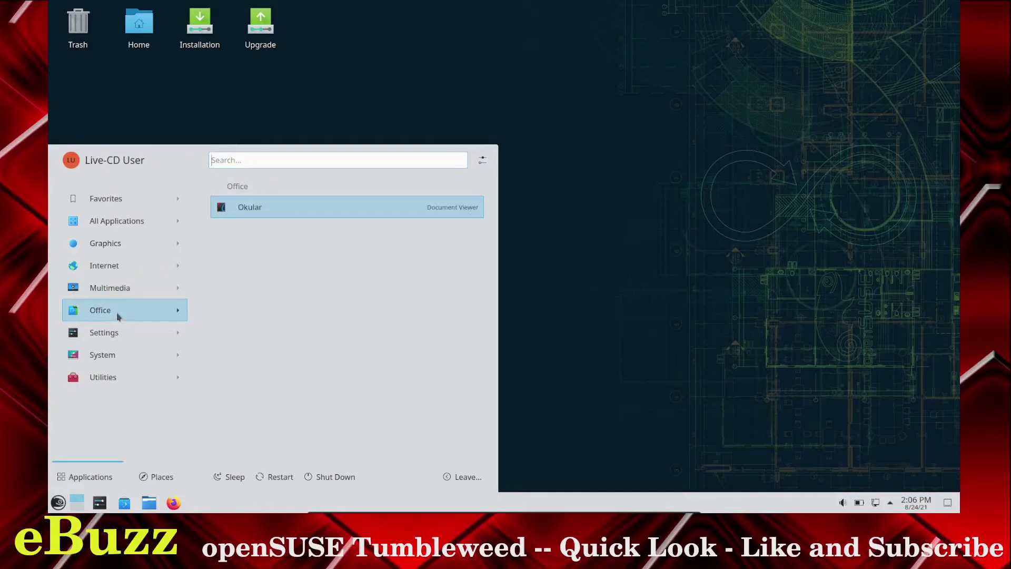
pyautogui.moveTo(120, 337)
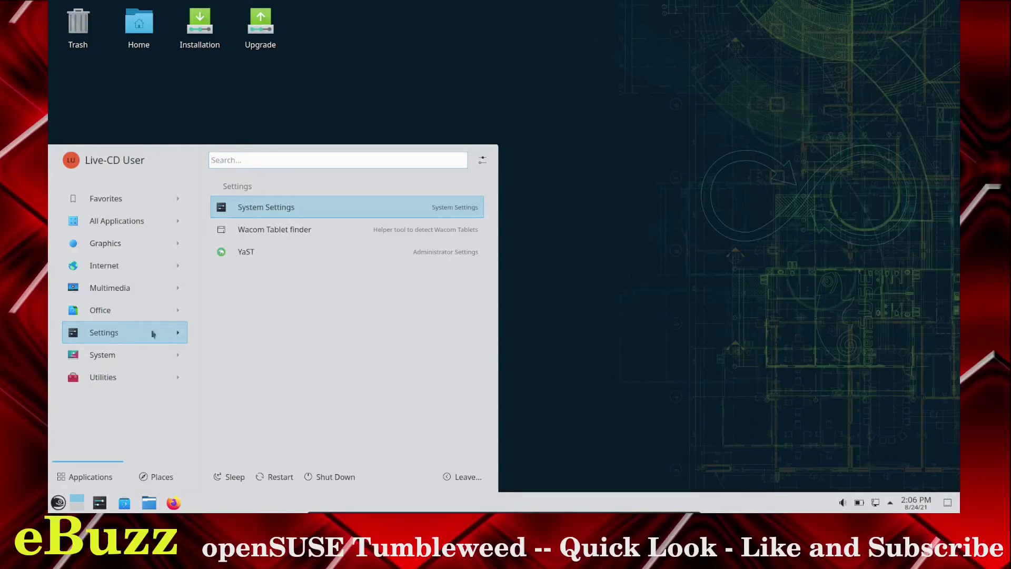
pyautogui.click(246, 253)
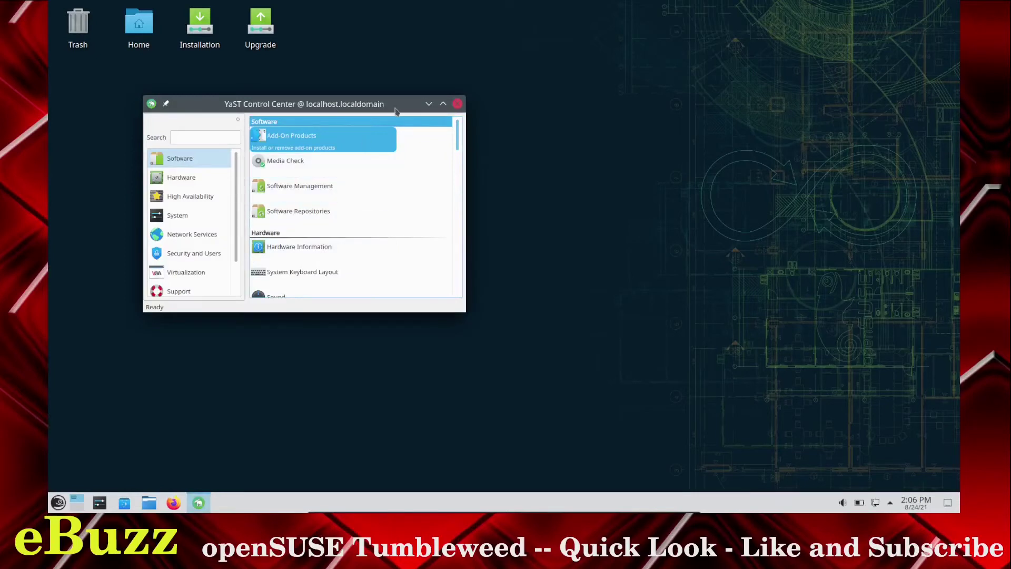
# Step: Reposition and enlarge the YaST Control Center window, then start Hardware Information
pyautogui.moveTo(396, 110); pyautogui.dragTo(495, 68)
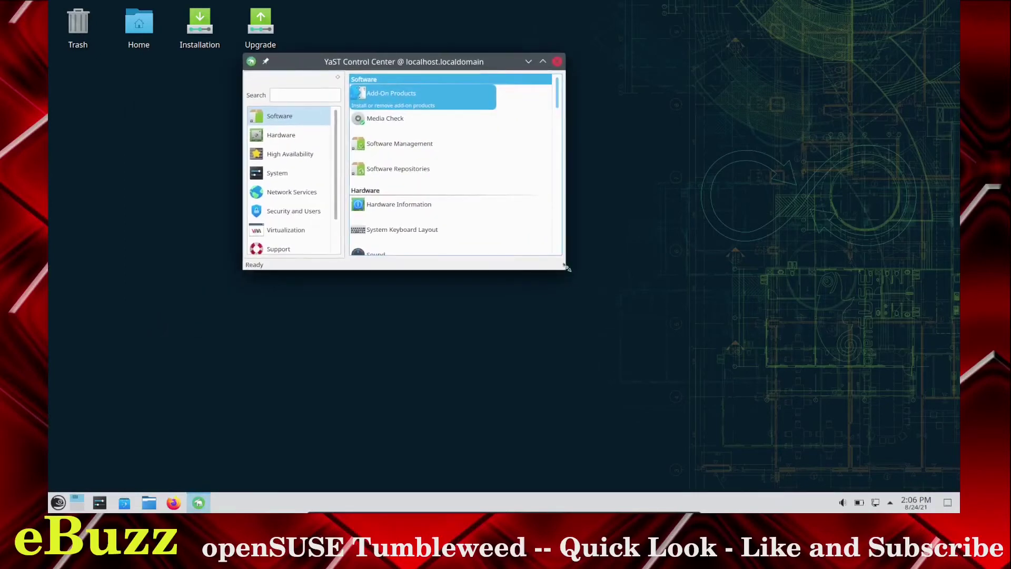
pyautogui.moveTo(568, 273); pyautogui.dragTo(796, 419)
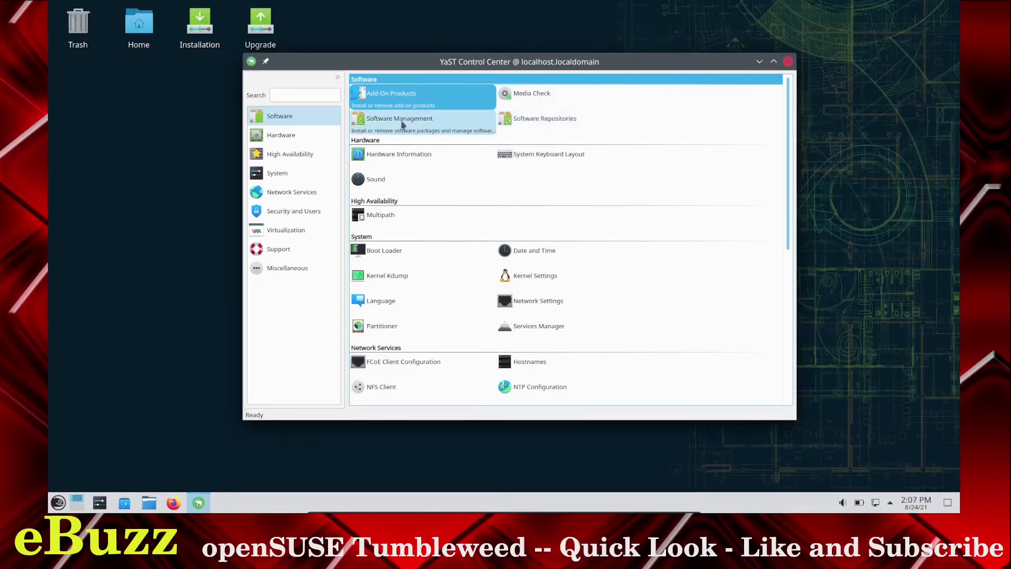
pyautogui.click(402, 155)
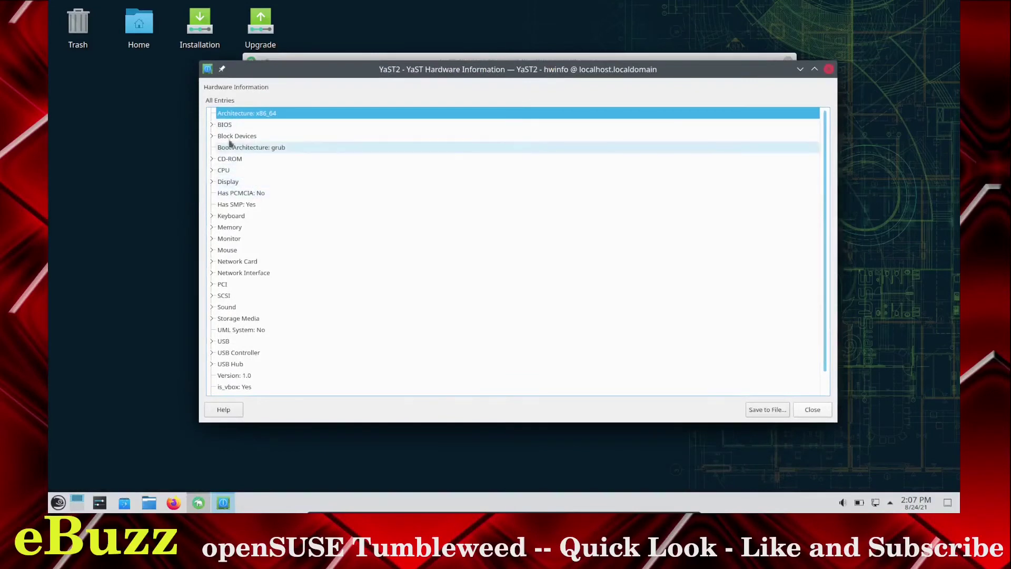
# Step: Expand and collapse the BIOS entry, then close the Hardware Information window
pyautogui.click(212, 125)
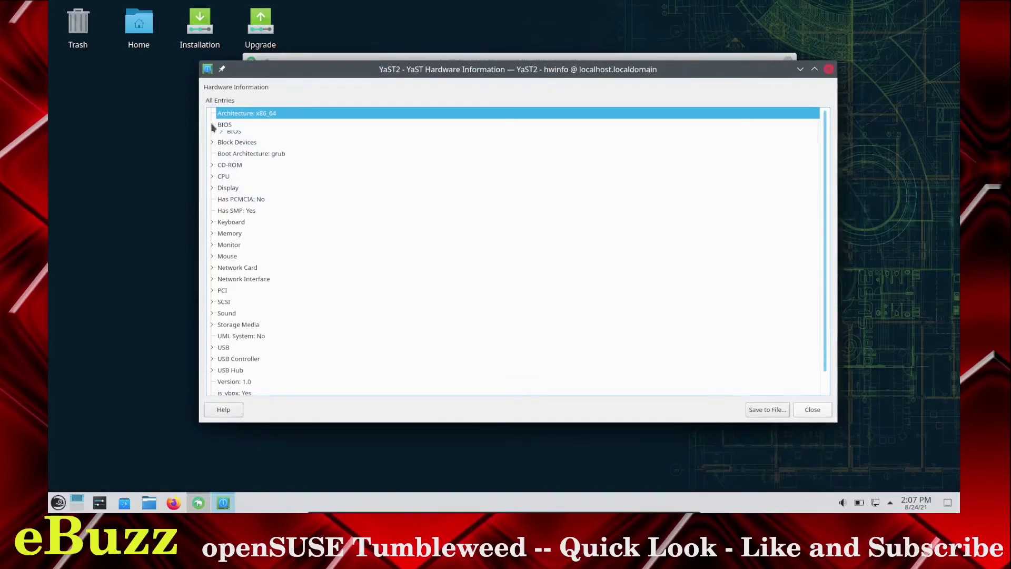
pyautogui.click(211, 125)
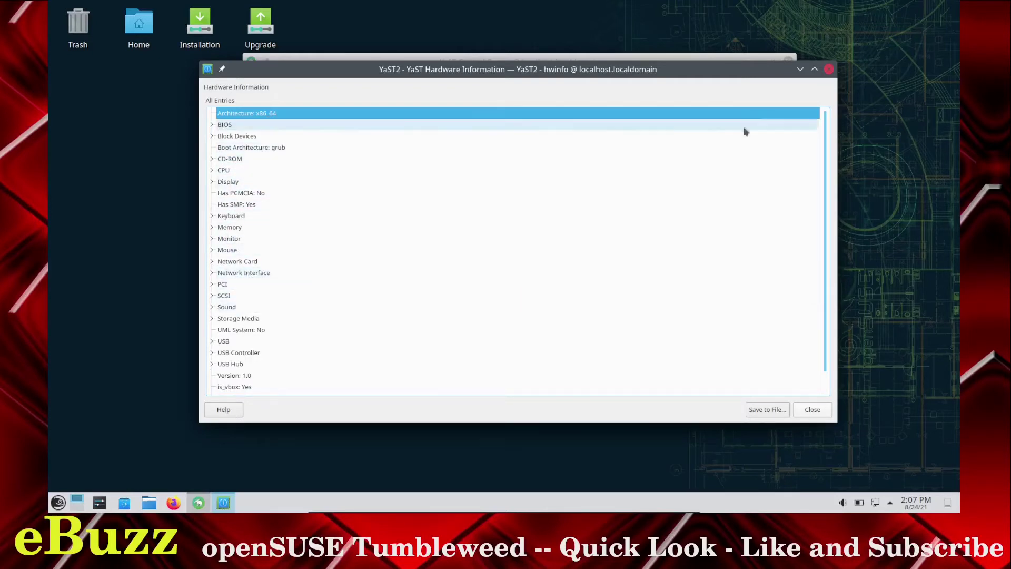
pyautogui.click(829, 70)
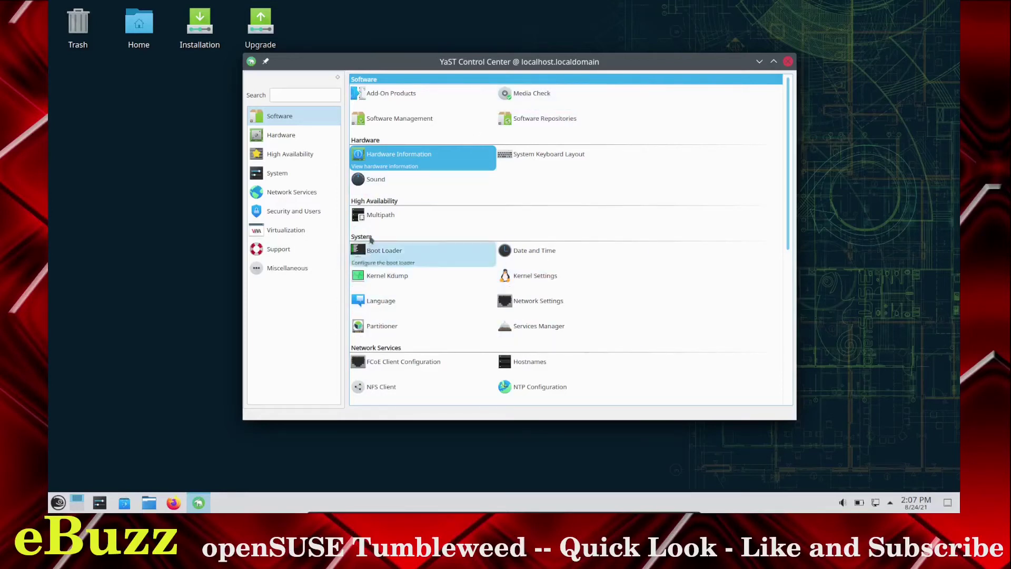
# Step: Jump through Hardware, High Availability, System, Network Services, Security and Users, and Virtualization, then close YaST
pyautogui.click(280, 137)
pyautogui.click(281, 155)
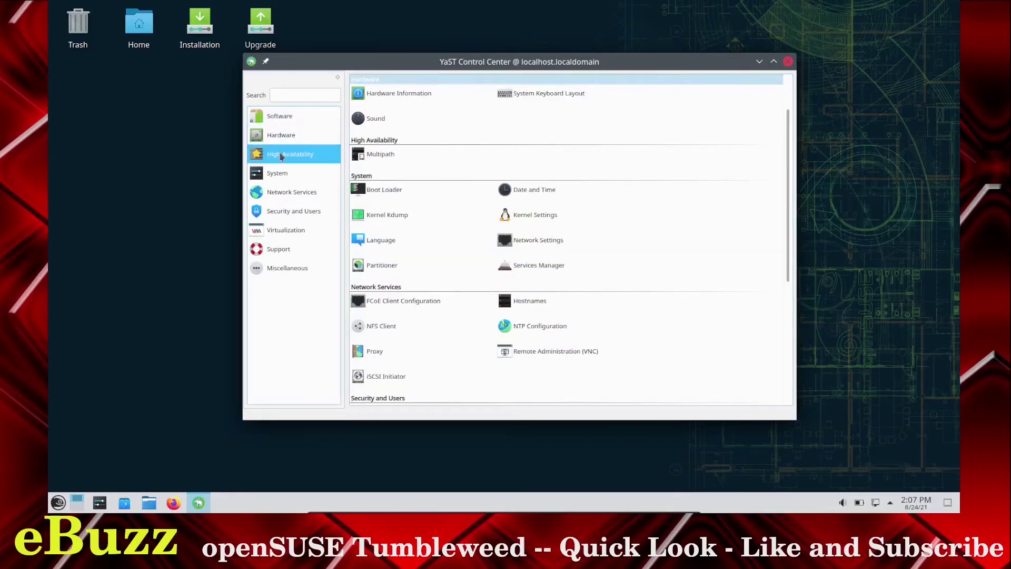
pyautogui.click(281, 179)
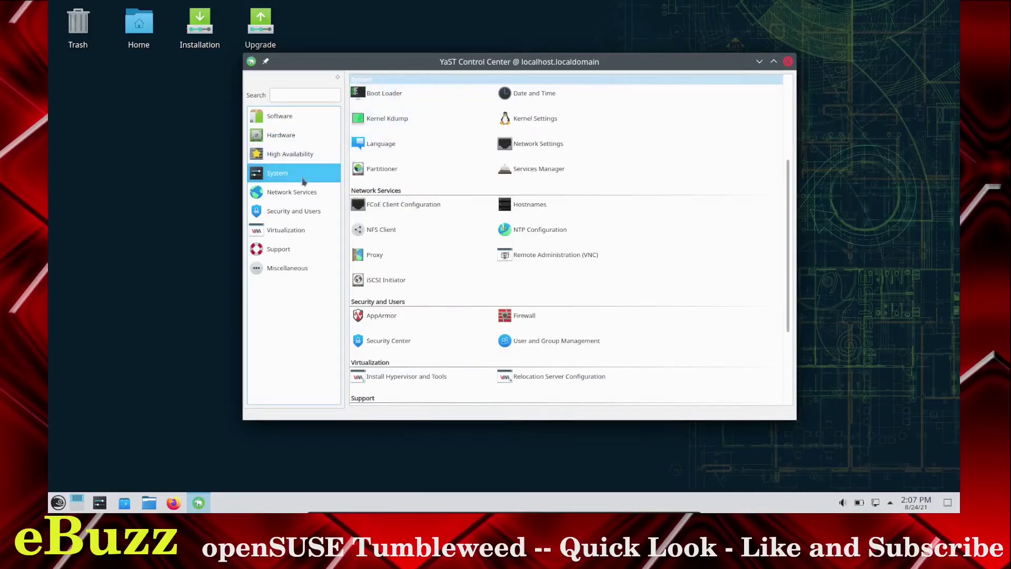
pyautogui.click(296, 194)
pyautogui.click(295, 213)
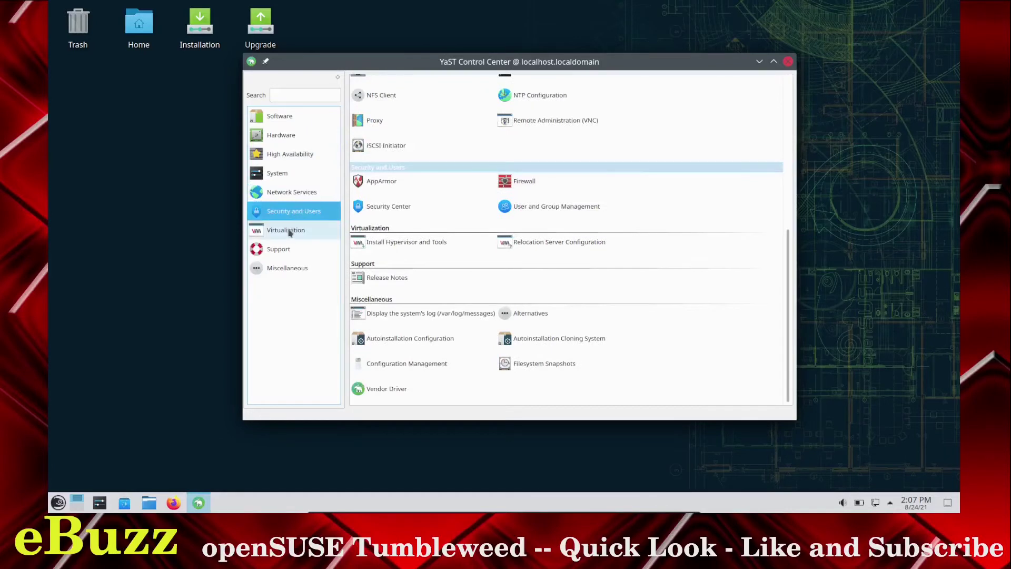
pyautogui.click(288, 233)
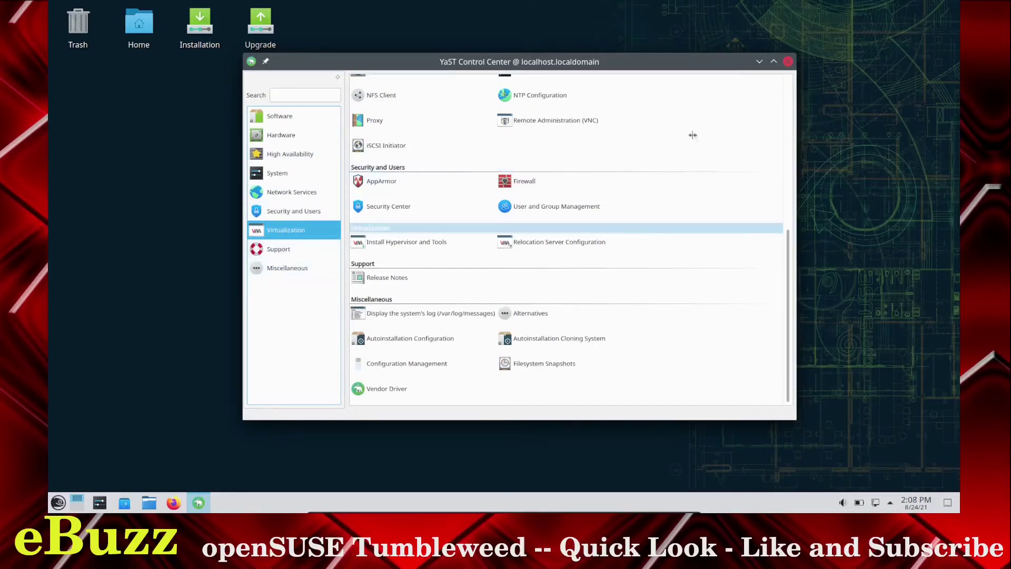
pyautogui.click(788, 62)
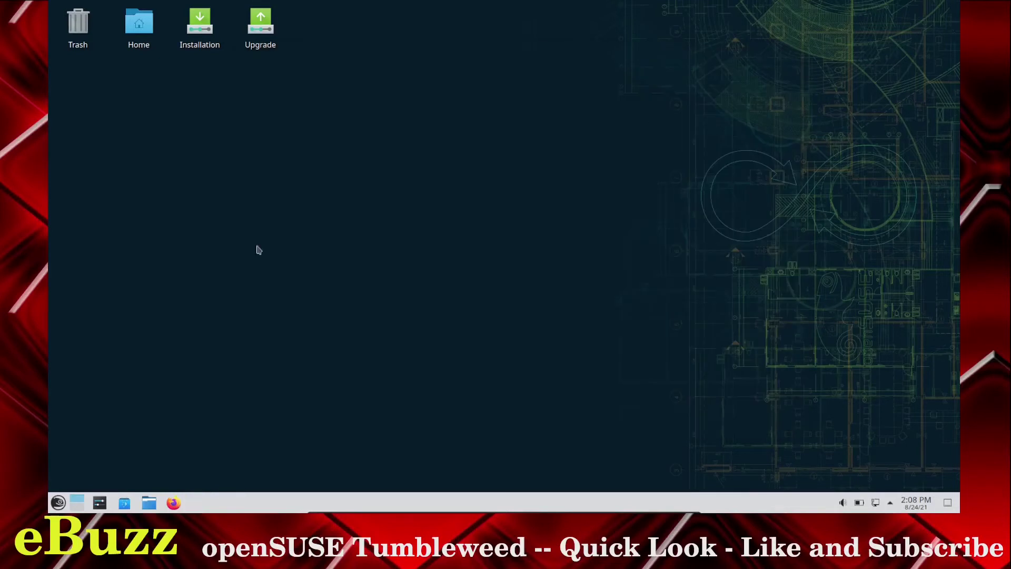
# Step: Open the launcher's System group and start the Konsole terminal
pyautogui.click(58, 502)
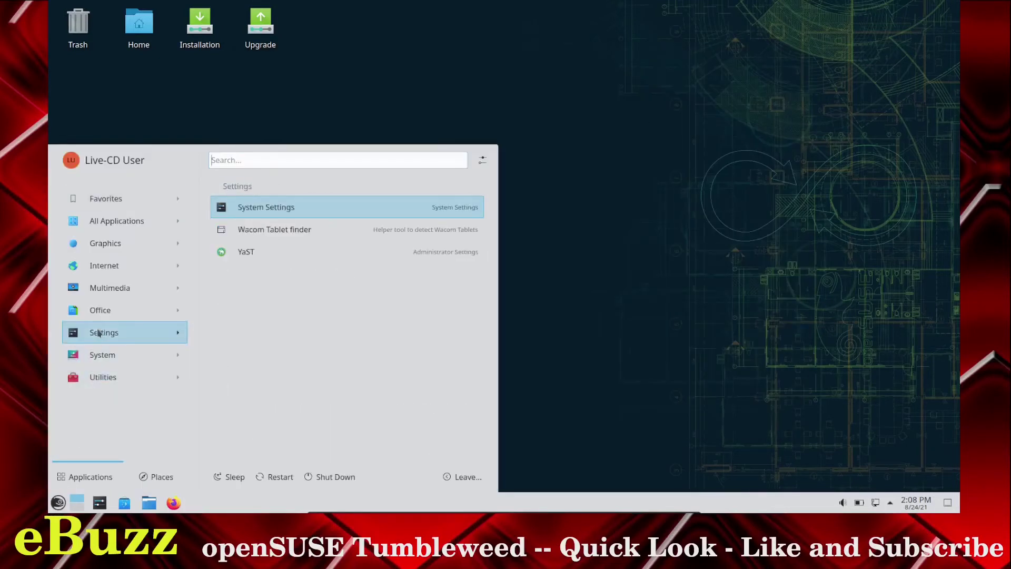
pyautogui.moveTo(104, 354)
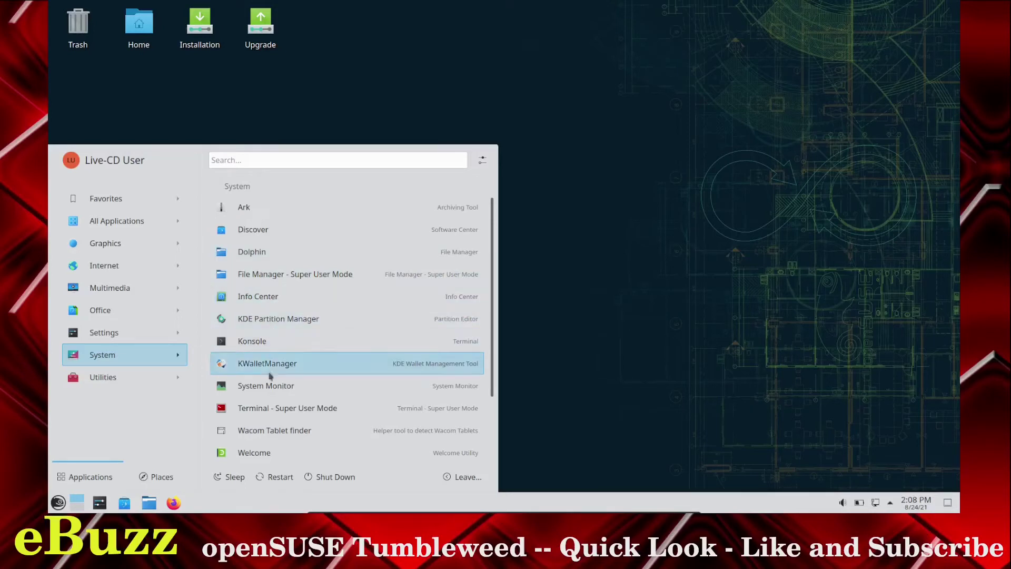
pyautogui.click(253, 342)
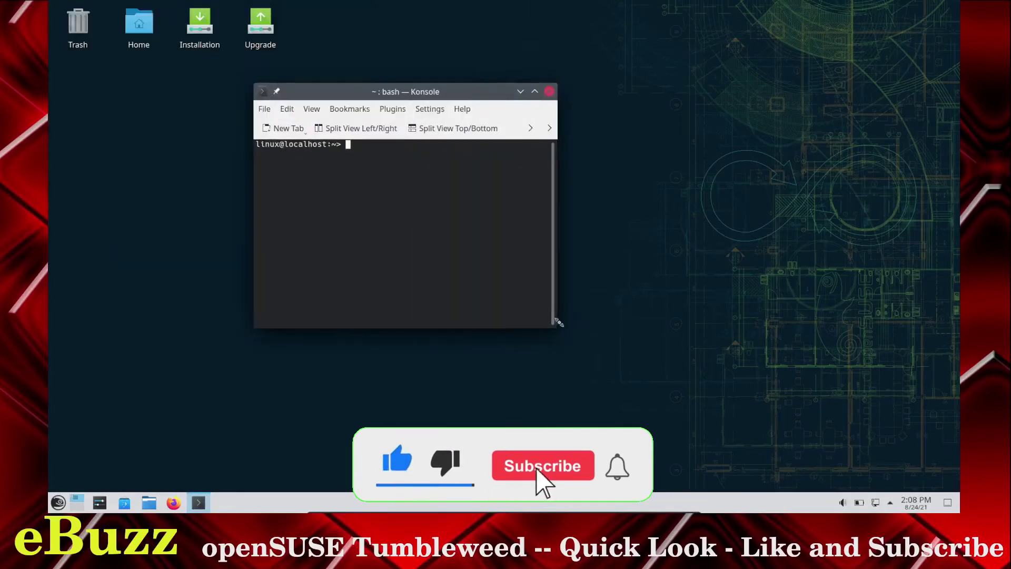
# Step: Enlarge the Konsole window and try running htop, which is not installed
pyautogui.moveTo(555, 329); pyautogui.dragTo(643, 369)
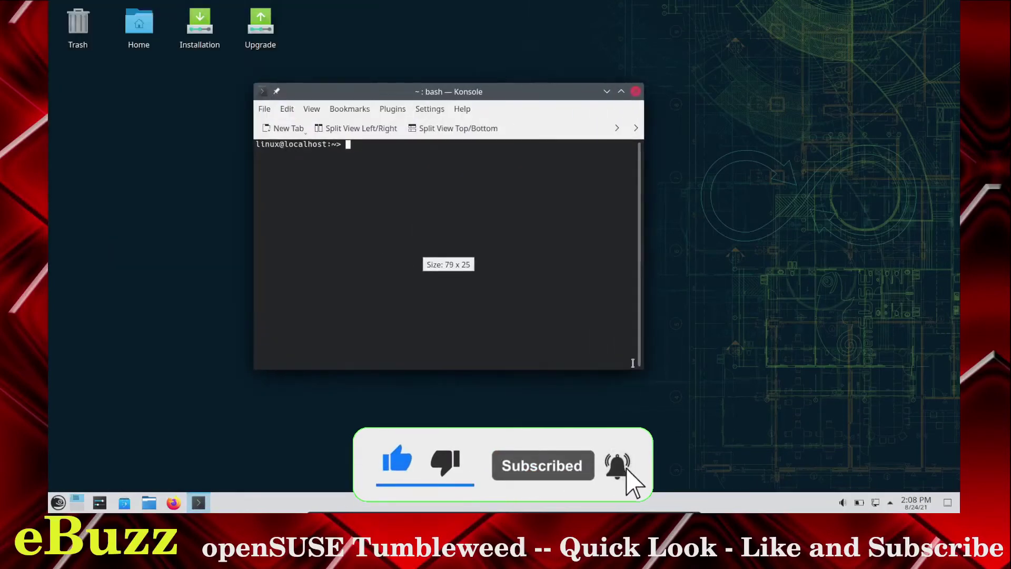
pyautogui.write('htop')
pyautogui.press('Return')
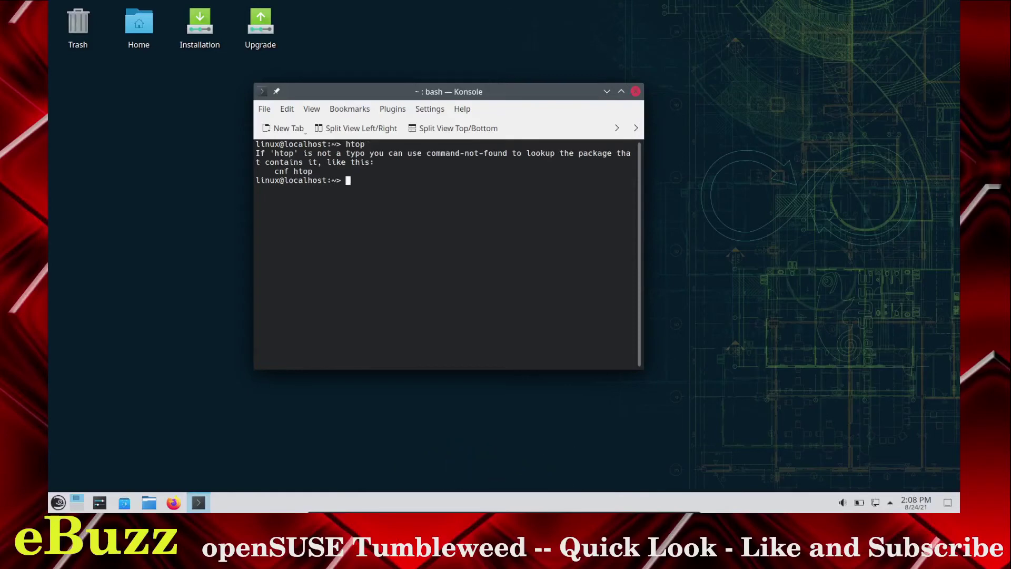
# Step: Run top to view the process table, then launch Discover
pyautogui.write('top')
pyautogui.press('Return')
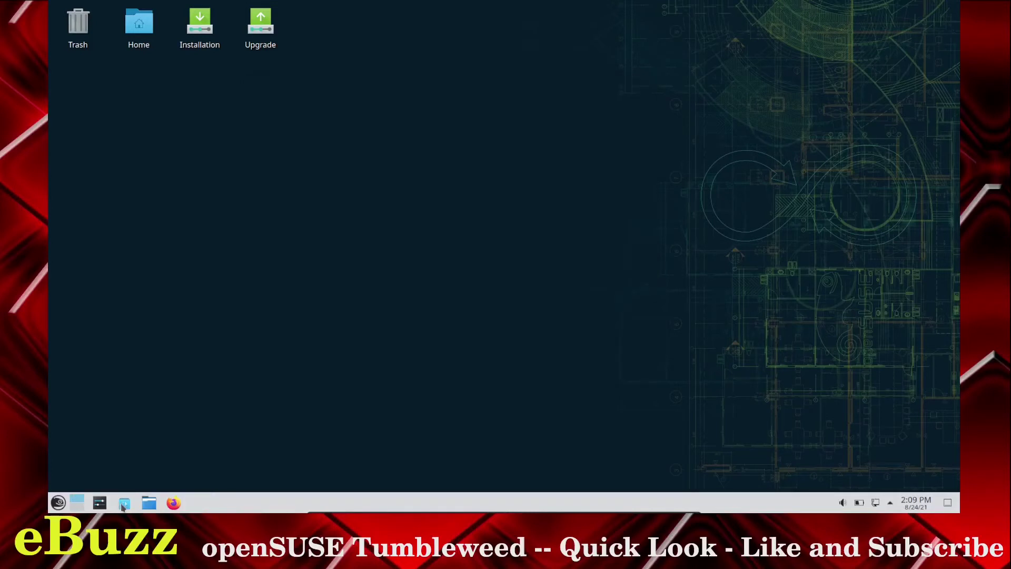
pyautogui.click(123, 503)
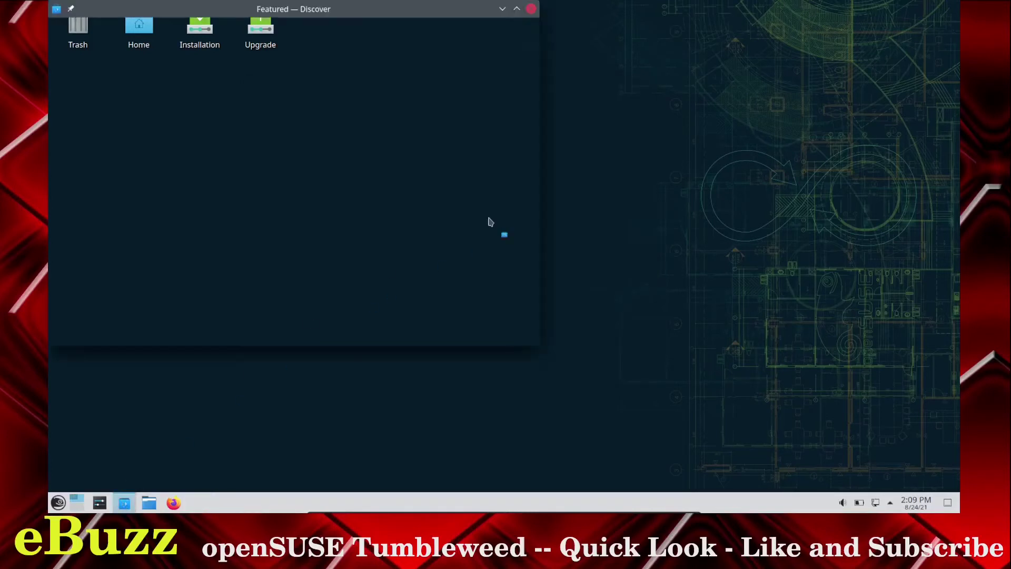
# Step: Reposition Discover and look through its Installed, Settings, About and Updates pages
pyautogui.moveTo(388, 13); pyautogui.dragTo(637, 83)
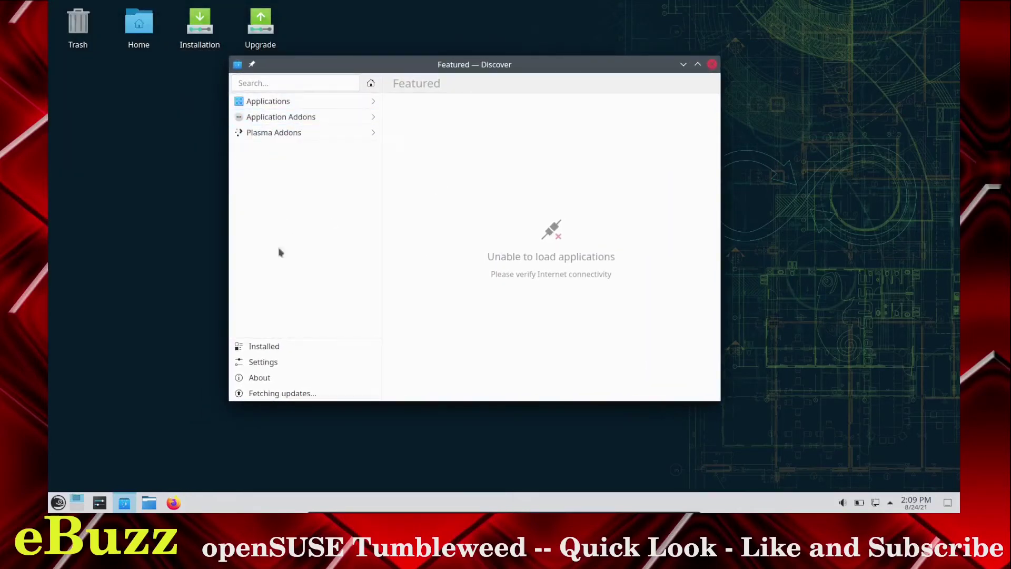
pyautogui.click(268, 350)
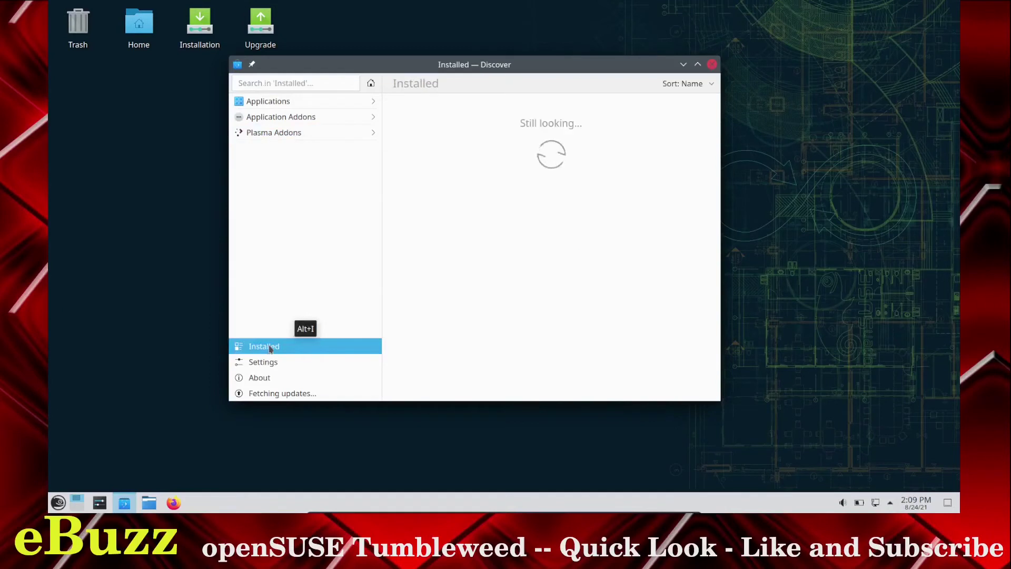
pyautogui.click(268, 365)
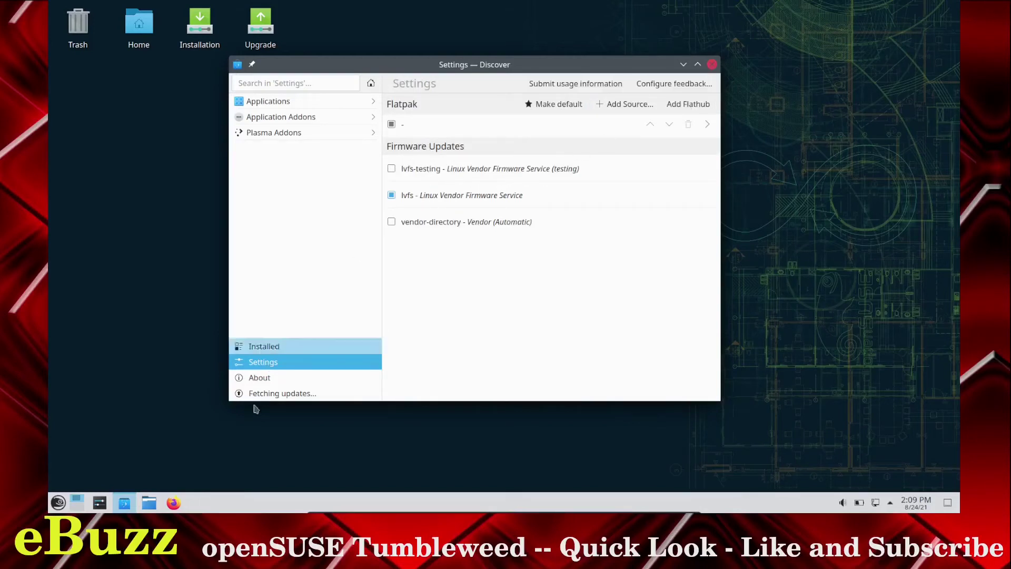
pyautogui.click(261, 377)
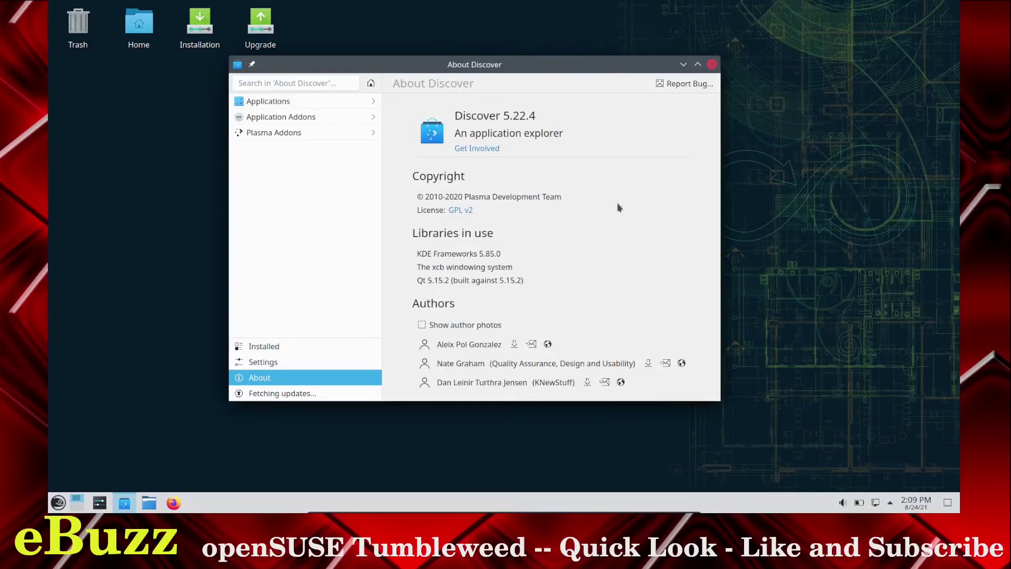
pyautogui.click(293, 394)
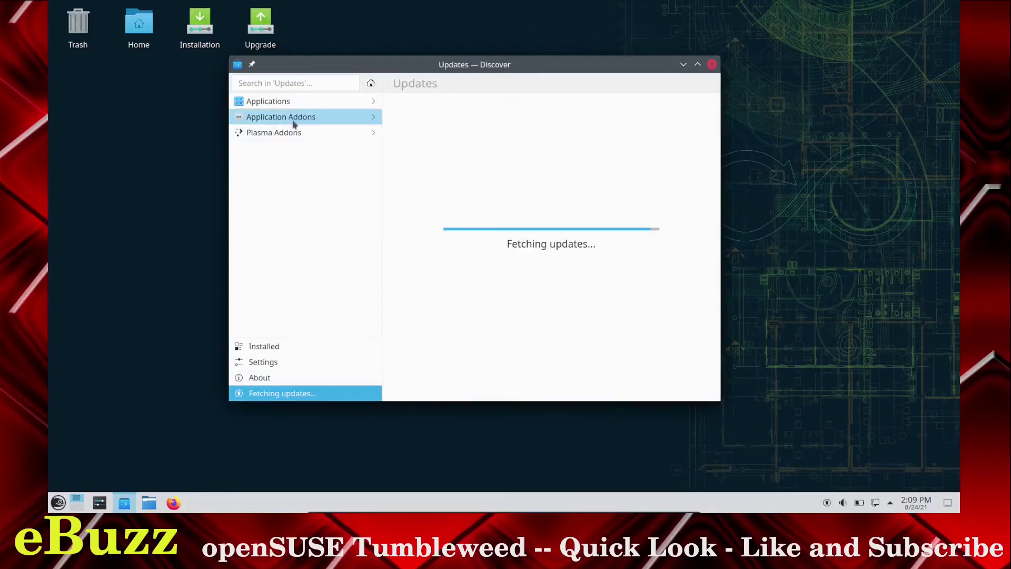
# Step: Browse Developer Tools subcategories from Debugging to Web Development, then return and close Discover
pyautogui.click(271, 103)
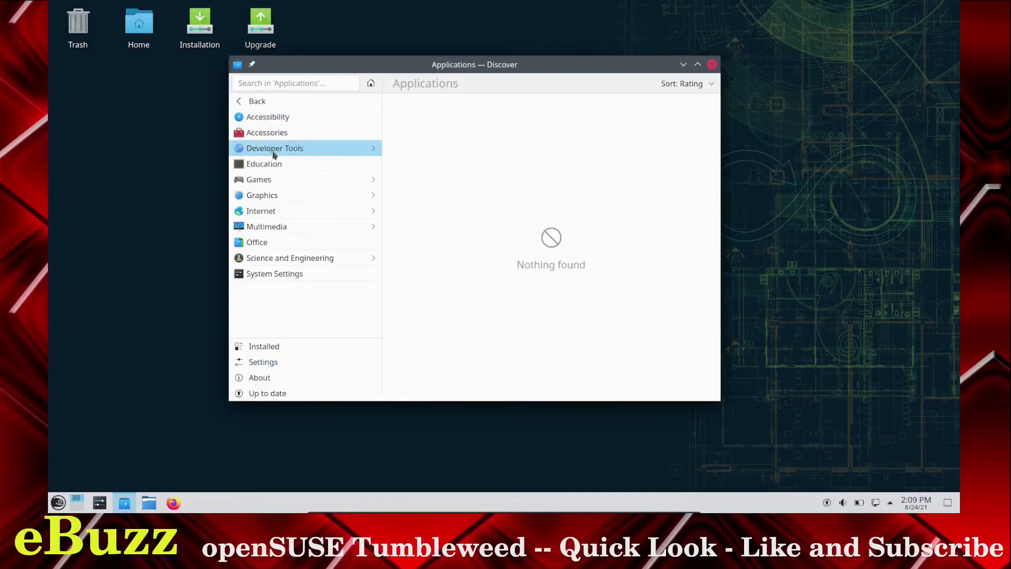
pyautogui.click(273, 150)
pyautogui.click(269, 119)
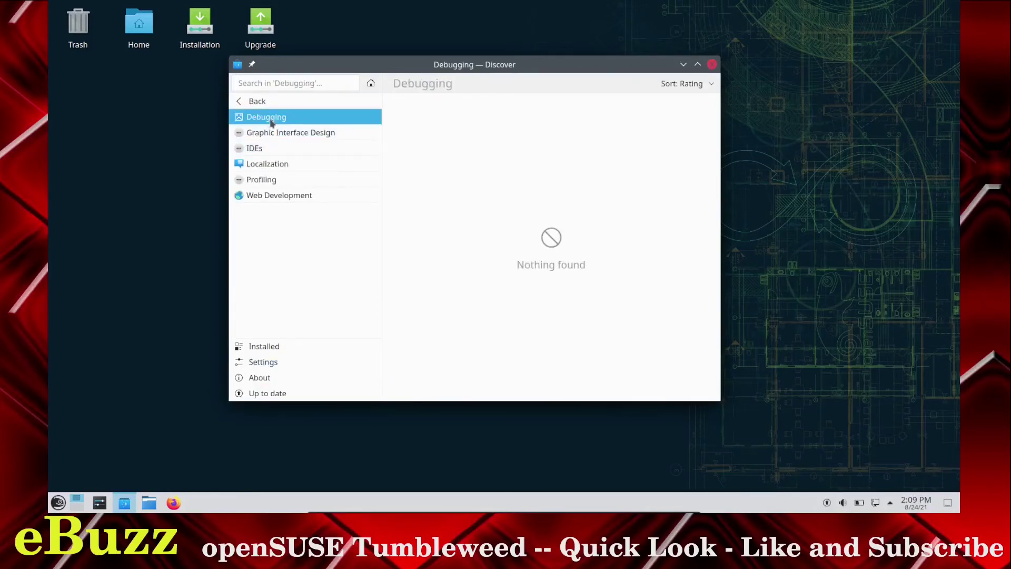
pyautogui.click(275, 134)
pyautogui.click(261, 149)
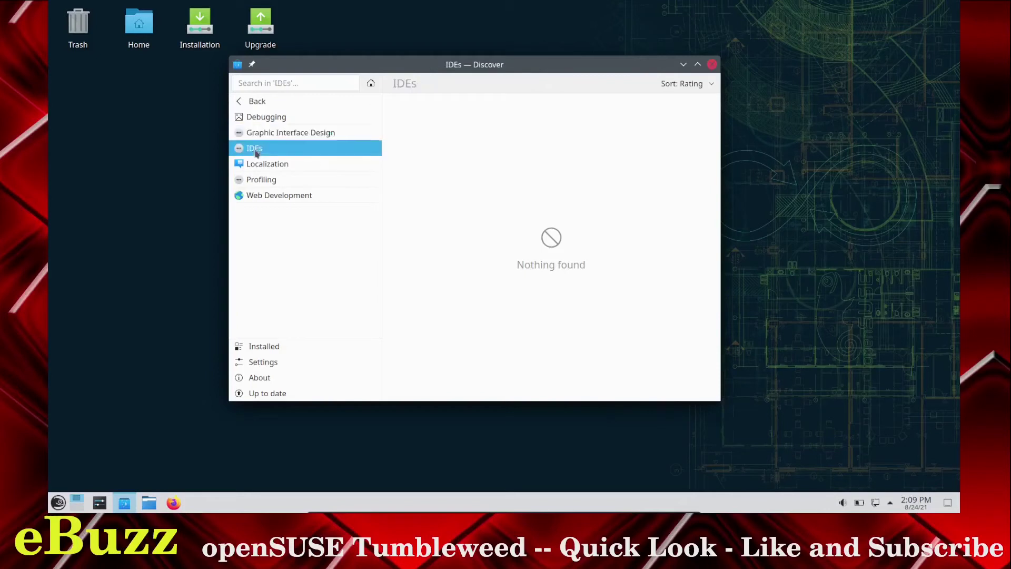
pyautogui.click(261, 165)
pyautogui.click(262, 180)
pyautogui.click(268, 195)
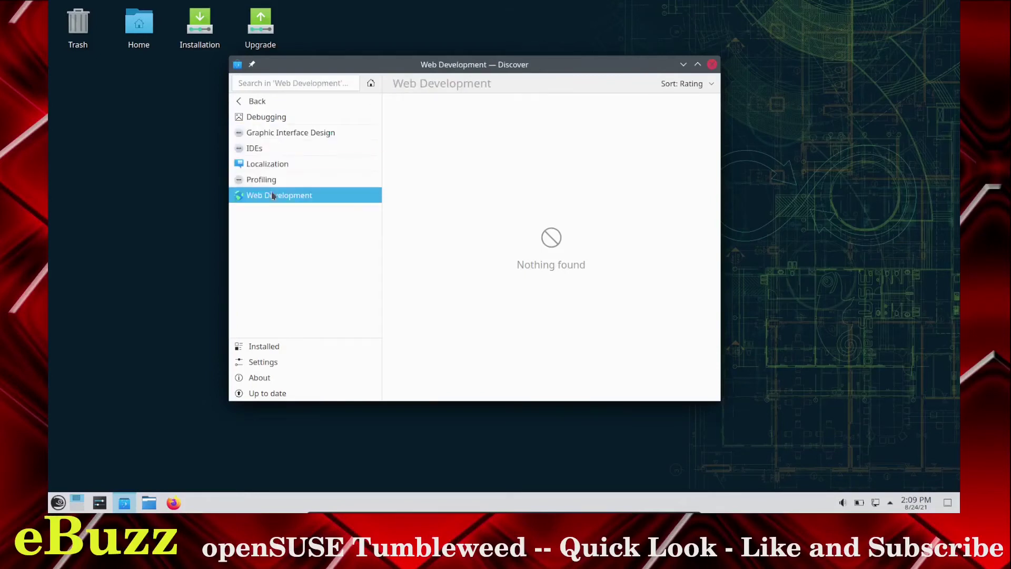
pyautogui.click(247, 103)
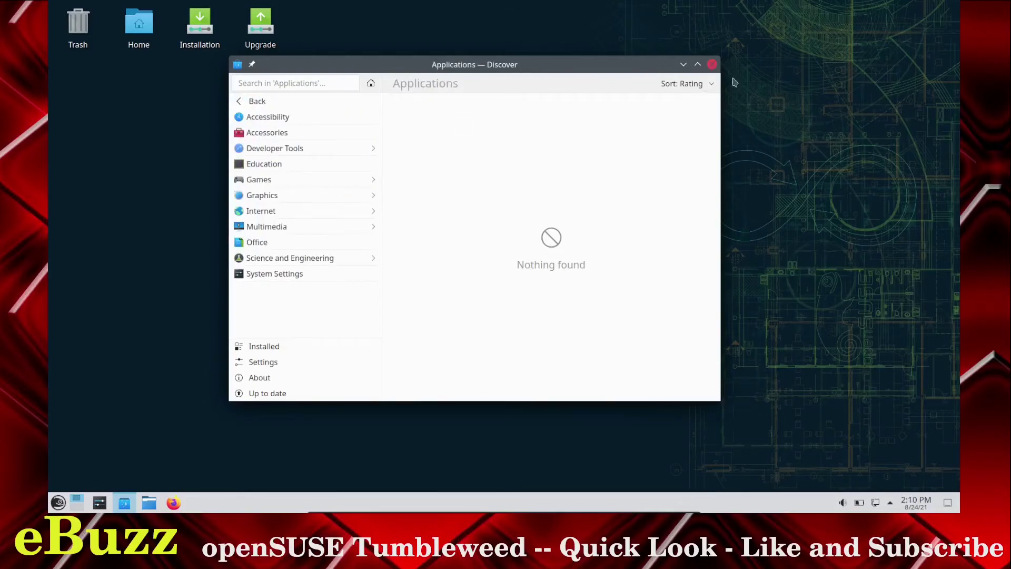
pyautogui.click(711, 65)
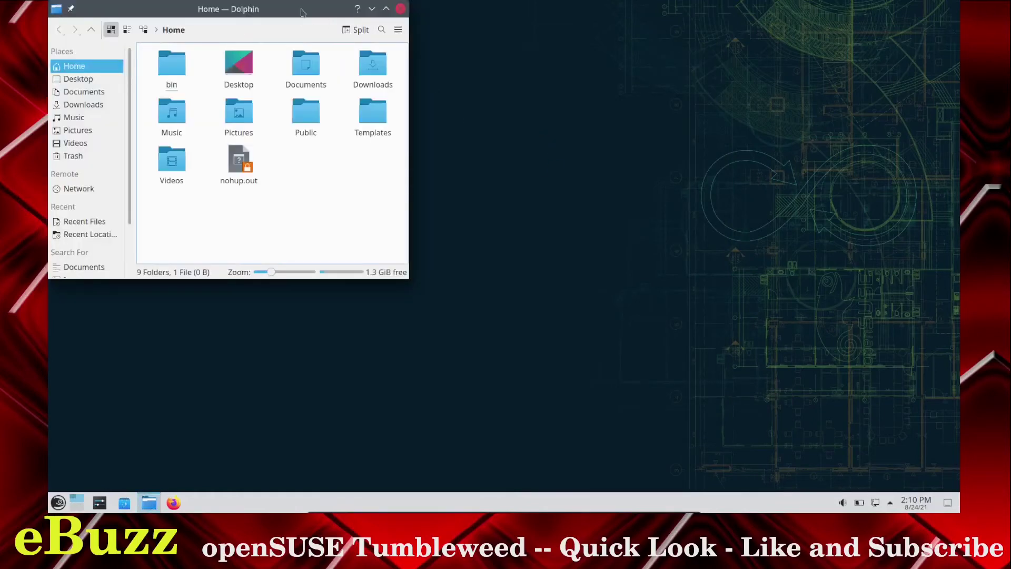
# Step: Enlarge Dolphin and reorder Places to Home, Downloads, Pictures, Videos, Documents, Music, Desktop
pyautogui.moveTo(308, 12); pyautogui.dragTo(481, 54)
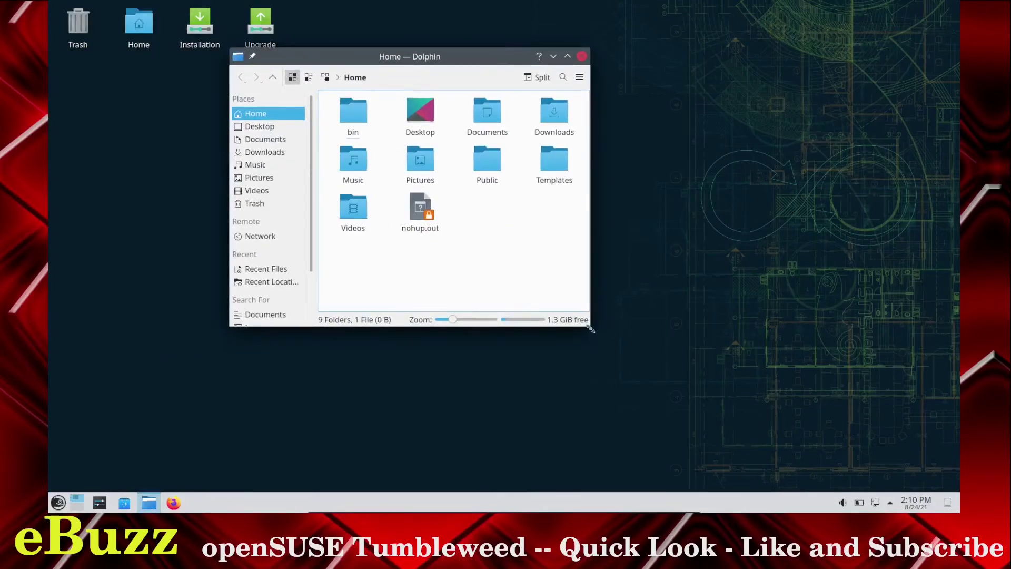
pyautogui.moveTo(591, 326); pyautogui.dragTo(751, 436)
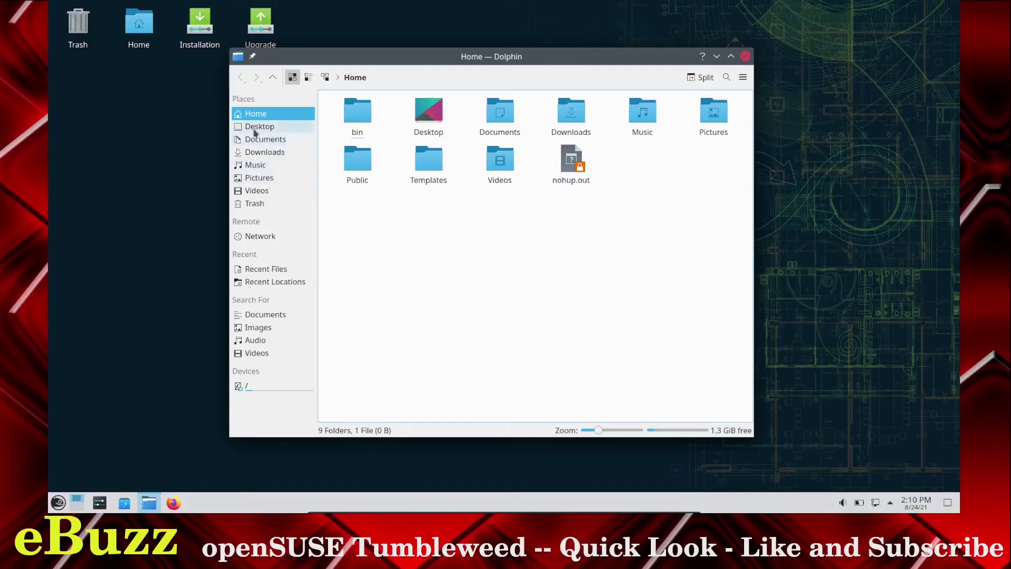
pyautogui.moveTo(254, 131); pyautogui.dragTo(256, 196)
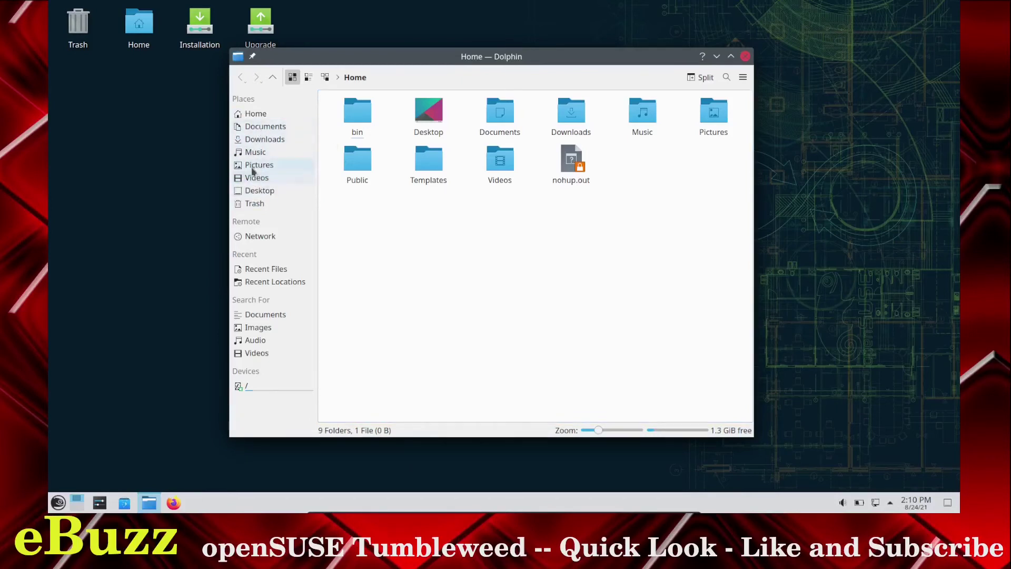
pyautogui.moveTo(252, 167); pyautogui.dragTo(256, 149)
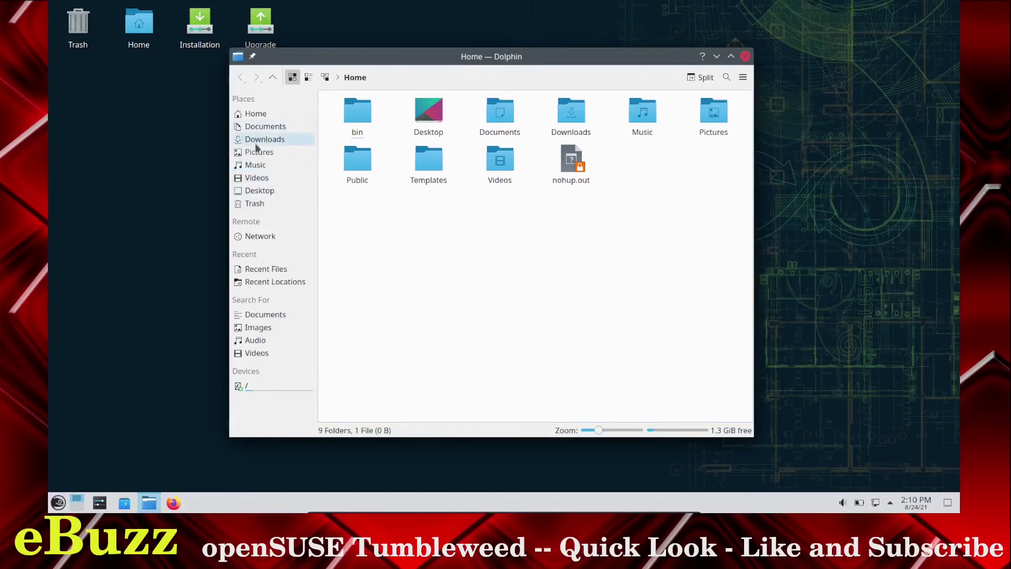
pyautogui.moveTo(255, 144)
pyautogui.mouseDown()
pyautogui.moveTo(257, 125)
pyautogui.moveTo(259, 140)
pyautogui.mouseUp()
pyautogui.moveTo(256, 177); pyautogui.dragTo(263, 147)
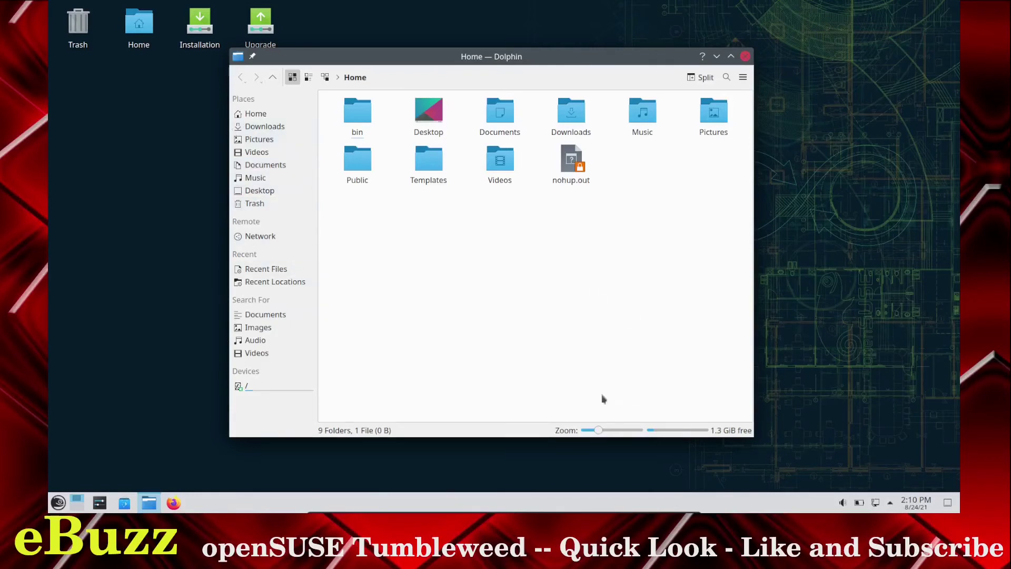
# Step: Set the folder icon zoom to 96 px and close Dolphin
pyautogui.moveTo(602, 435)
pyautogui.moveTo(600, 432); pyautogui.dragTo(601, 432)
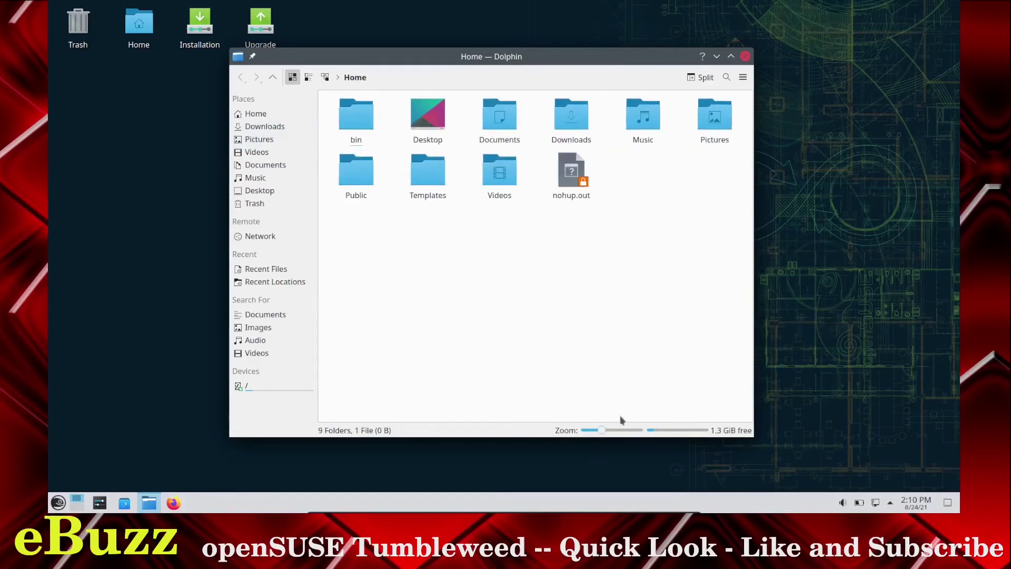
pyautogui.click(745, 57)
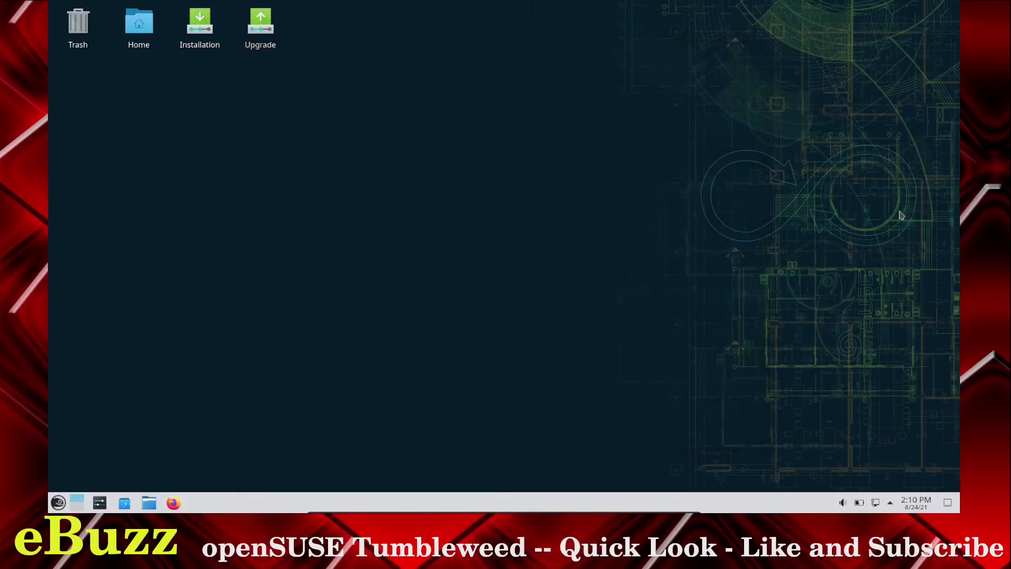
# Step: Check the hidden tray items, then put the bottom panel into Edit Panel mode
pyautogui.click(891, 503)
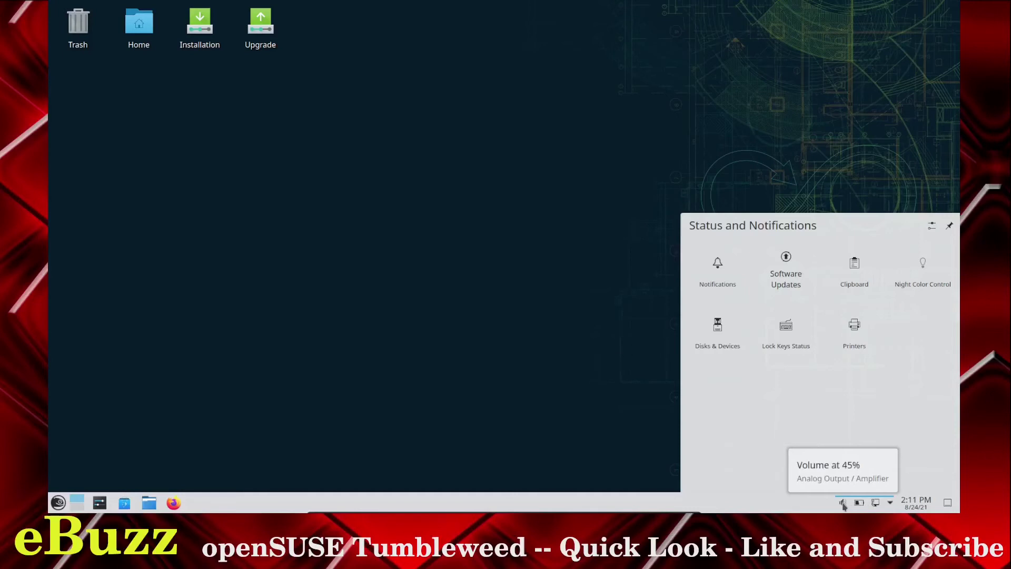
pyautogui.click(595, 349)
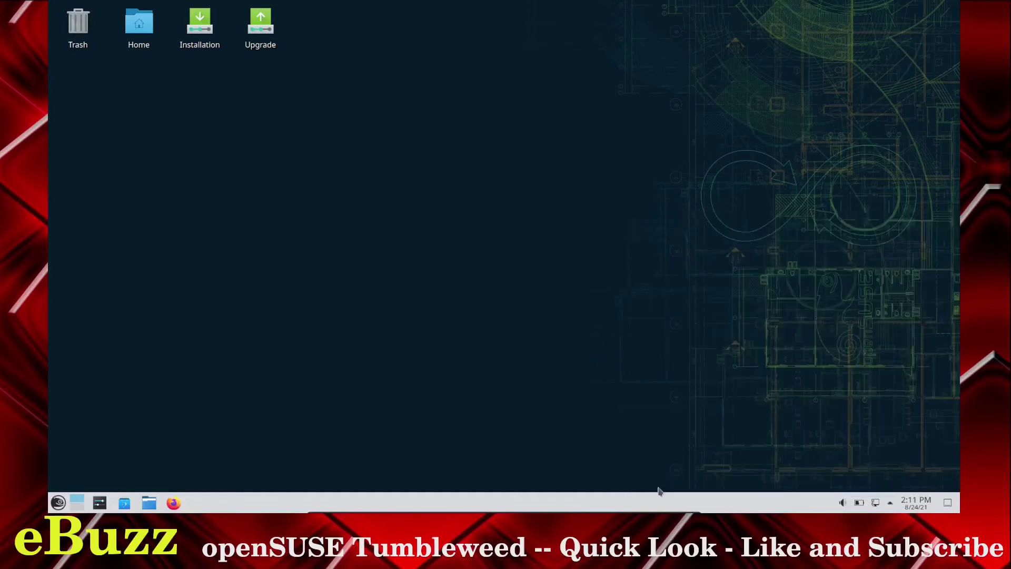
pyautogui.rightClick(771, 503)
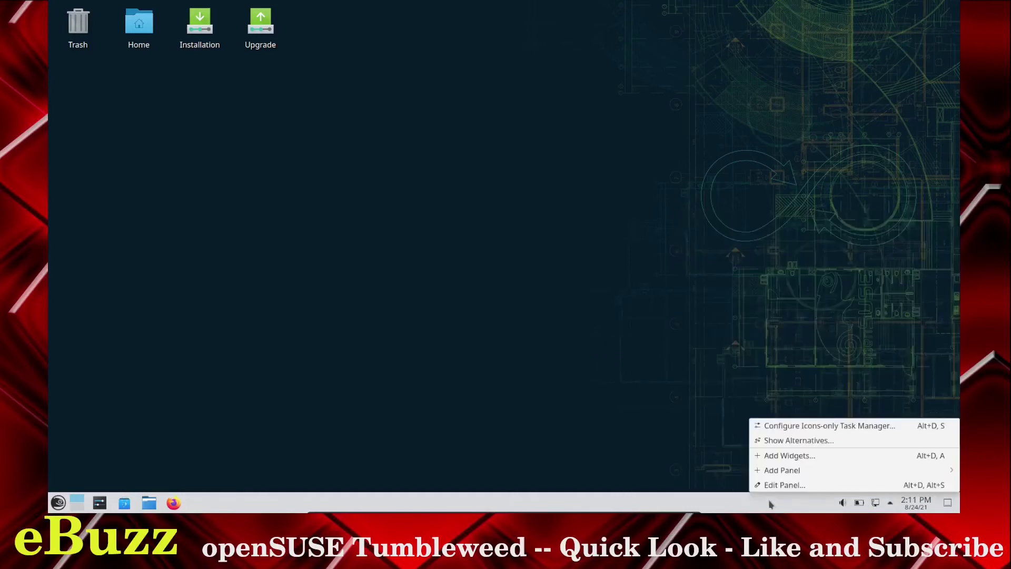
pyautogui.click(774, 485)
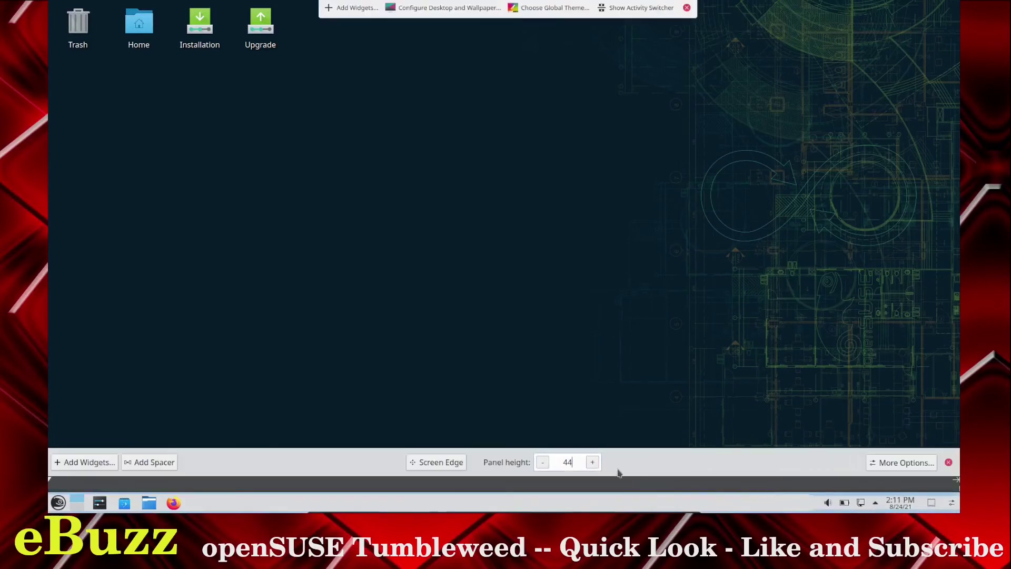
# Step: Raise the bottom panel height from 44 to 52
pyautogui.click(592, 462)
pyautogui.click(592, 462)
pyautogui.click(593, 462)
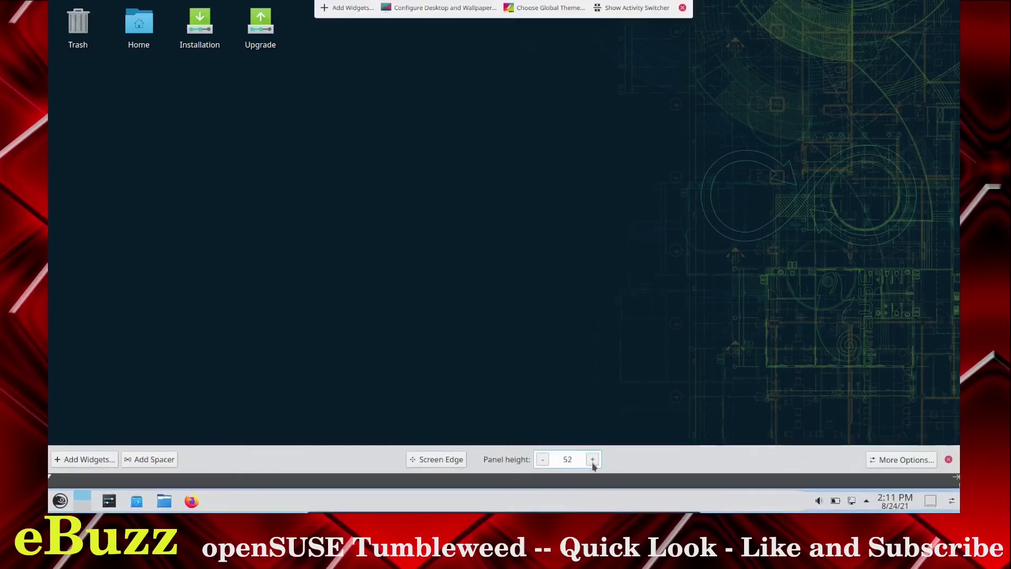
# Step: Check More Options, leave panel edit mode, and bring up the panel's context menu
pyautogui.click(913, 461)
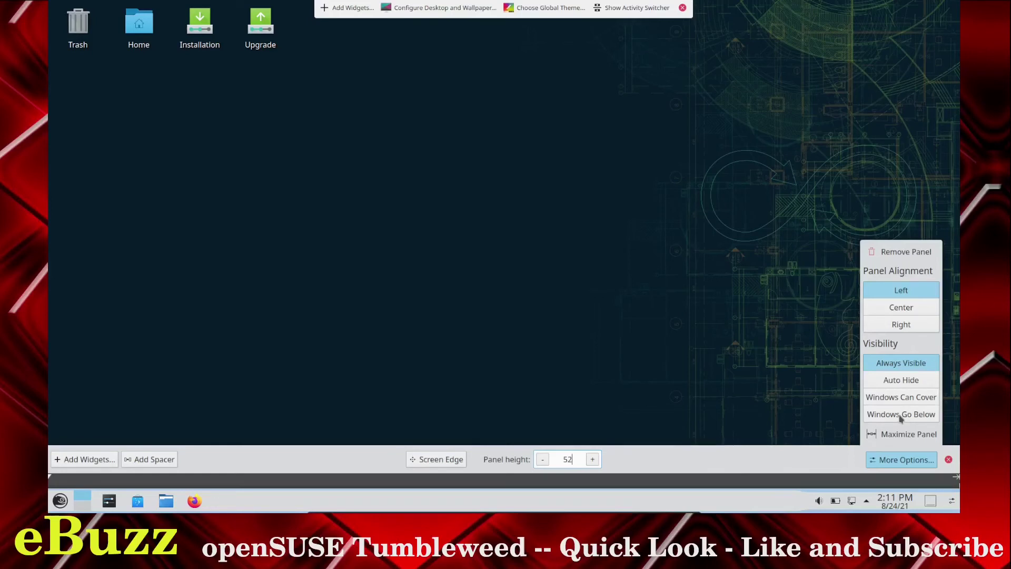
pyautogui.click(771, 292)
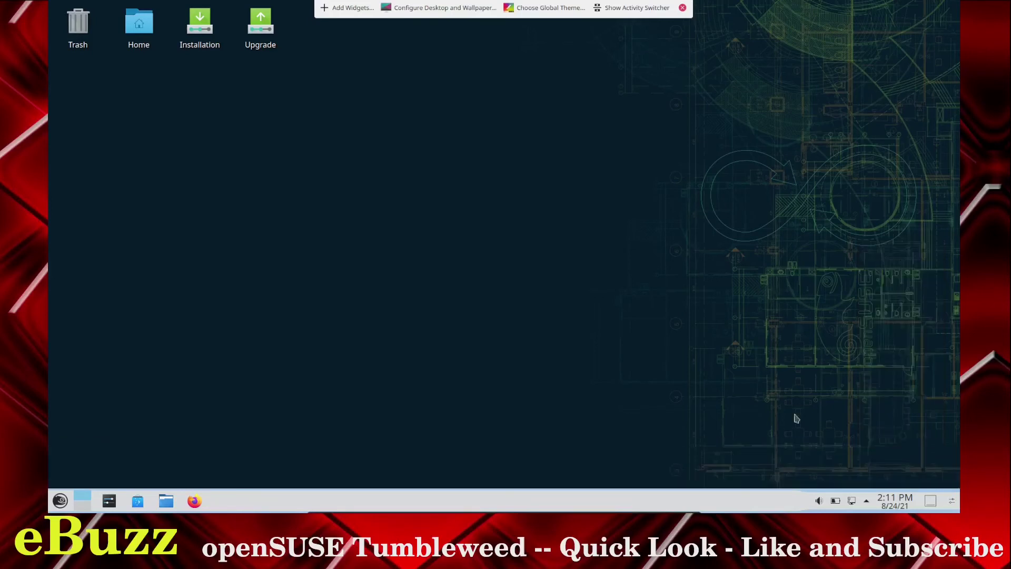
pyautogui.click(683, 10)
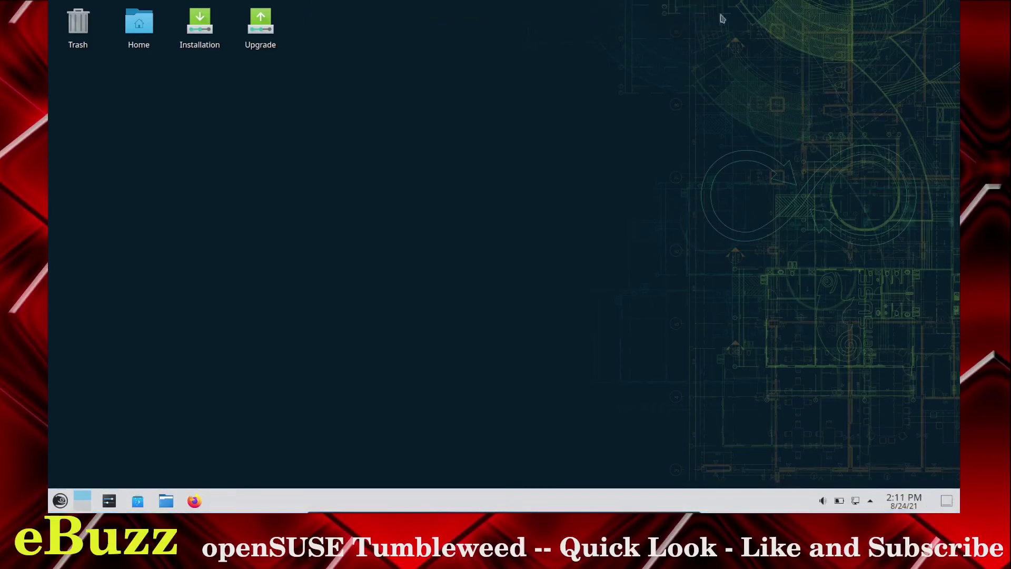
pyautogui.rightClick(765, 503)
# Step: Place a Weather Report widget on the desktop from the widgets list and open its settings
pyautogui.click(779, 454)
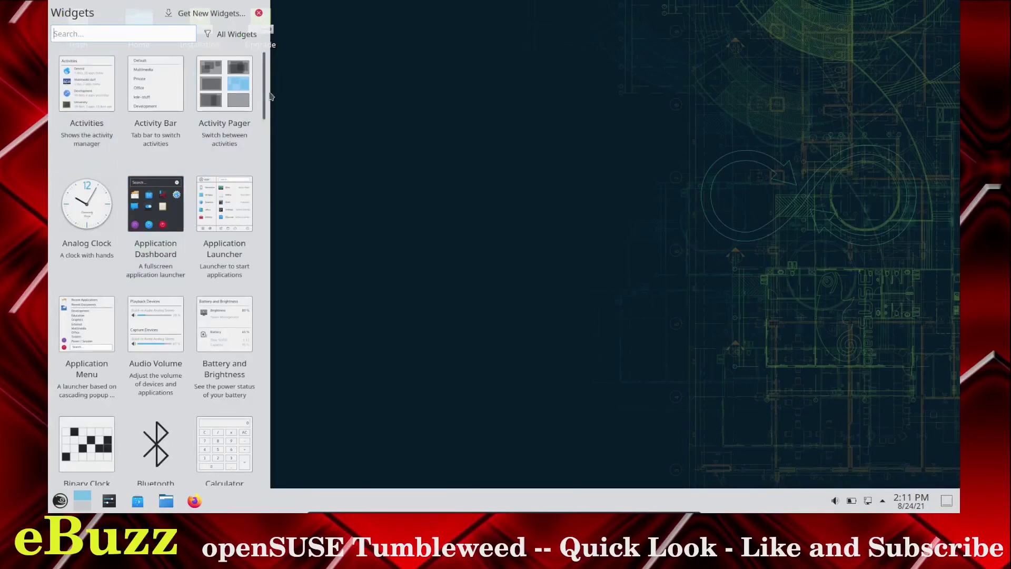
pyautogui.moveTo(266, 95); pyautogui.dragTo(266, 477)
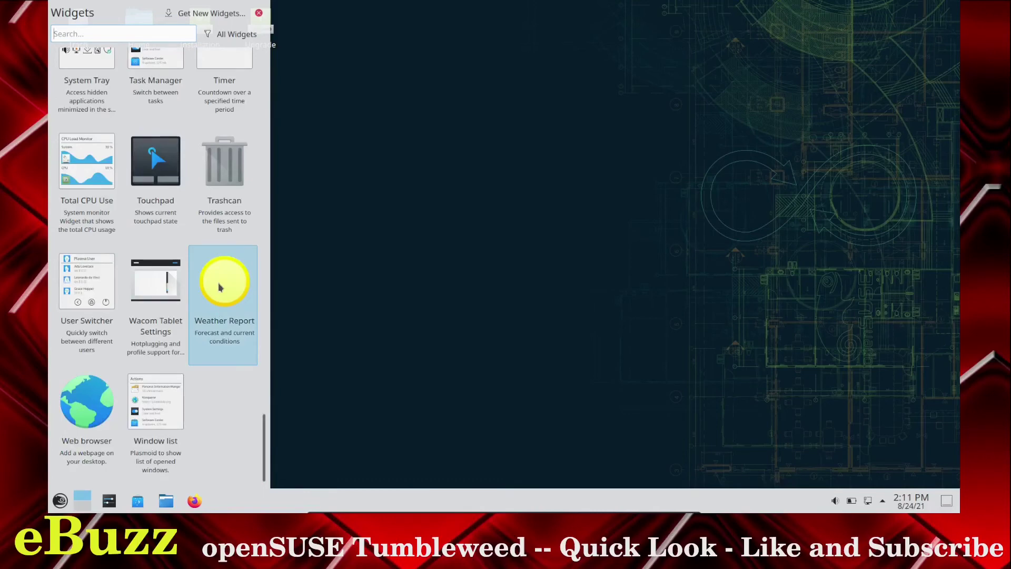
pyautogui.moveTo(220, 287); pyautogui.dragTo(594, 144)
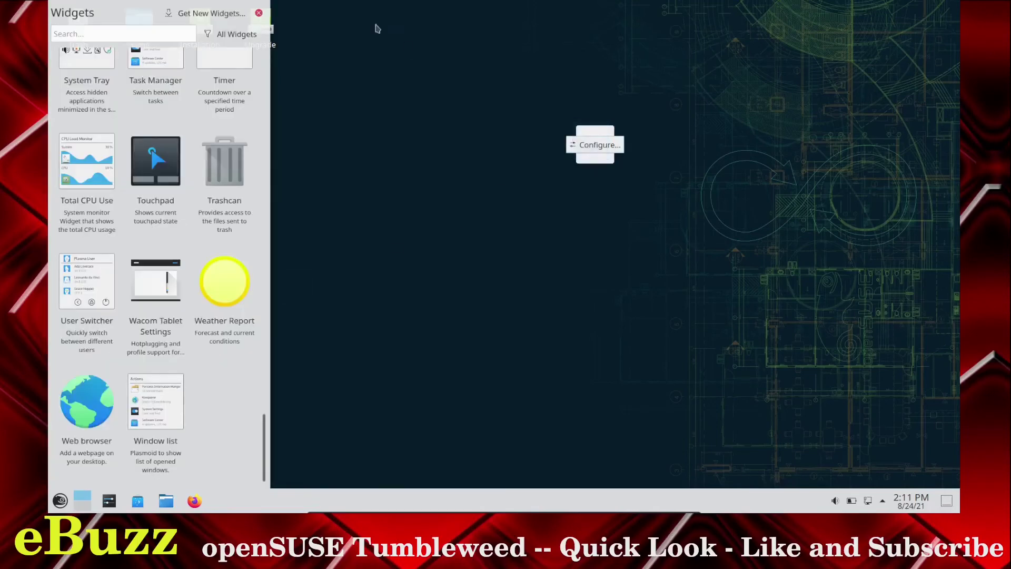
pyautogui.click(259, 13)
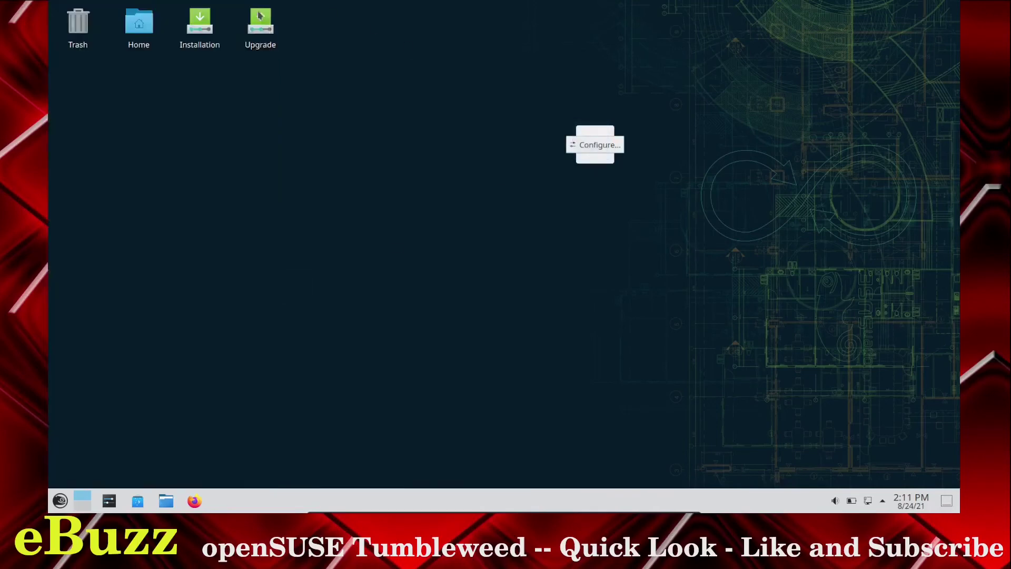
pyautogui.click(603, 150)
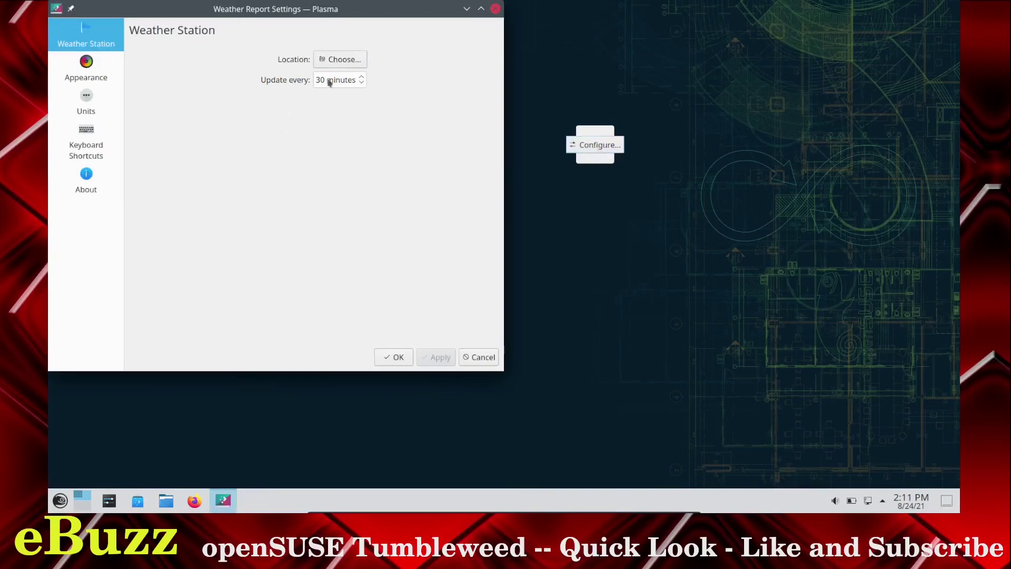
# Step: Pick NOAA as provider and Dallas Love Field, TX as the weather station, and apply
pyautogui.click(86, 67)
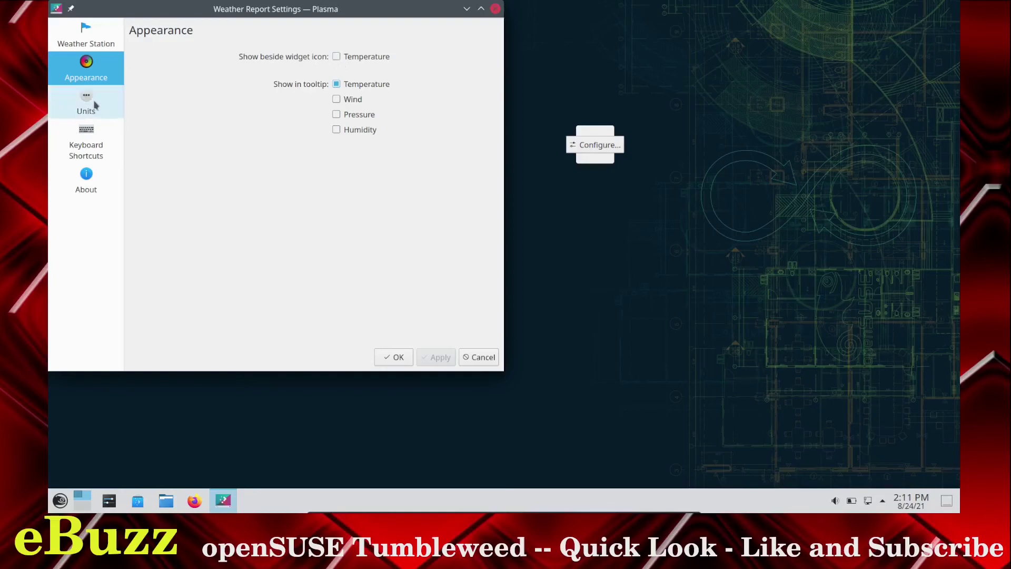
pyautogui.click(84, 33)
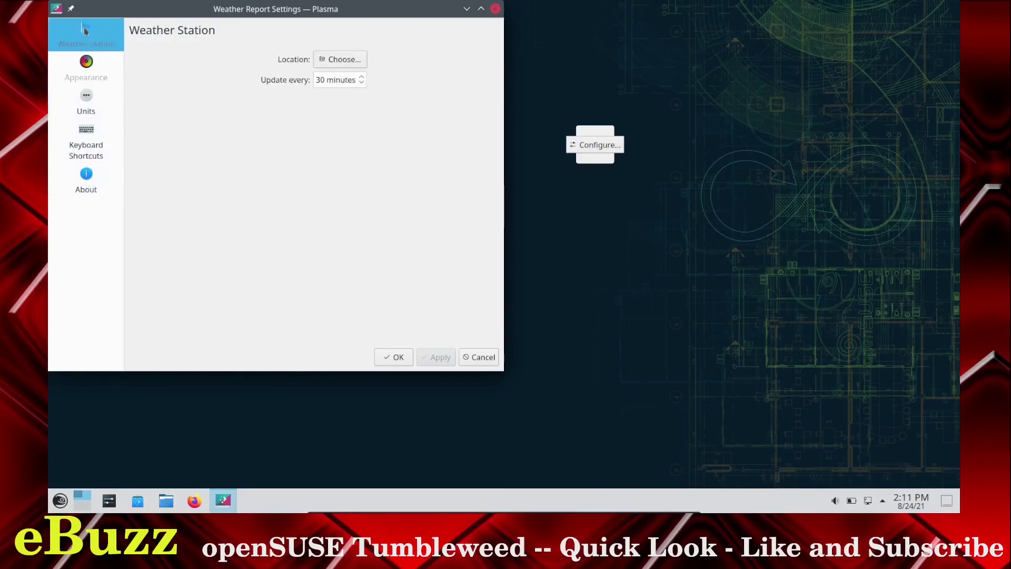
pyautogui.click(333, 61)
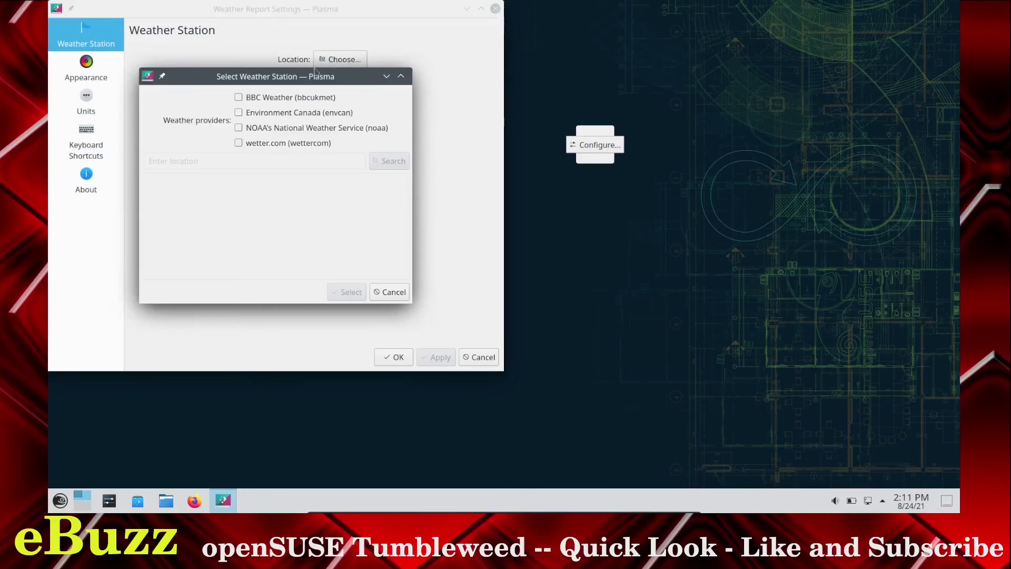
pyautogui.click(238, 127)
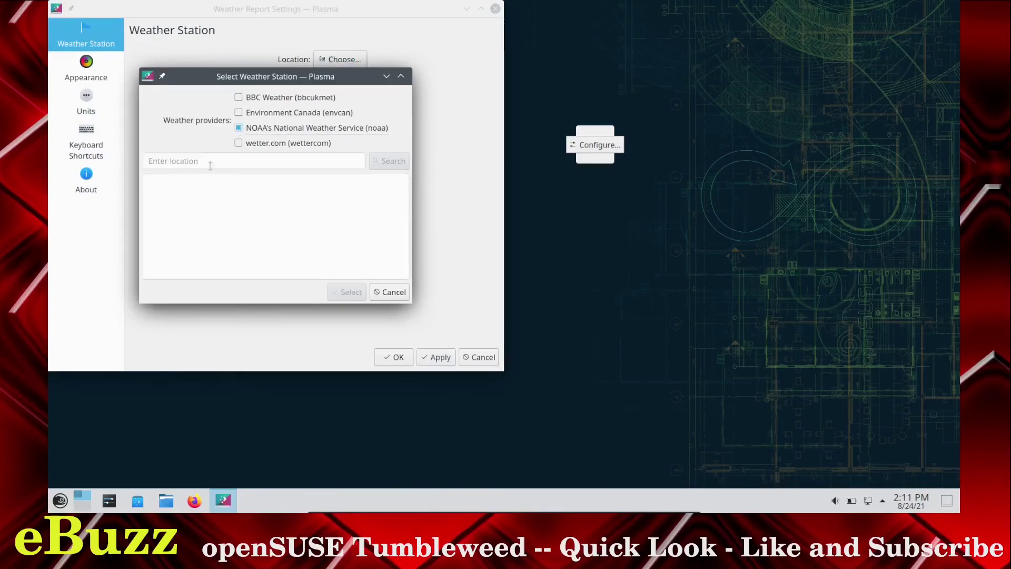
pyautogui.write('dalla')
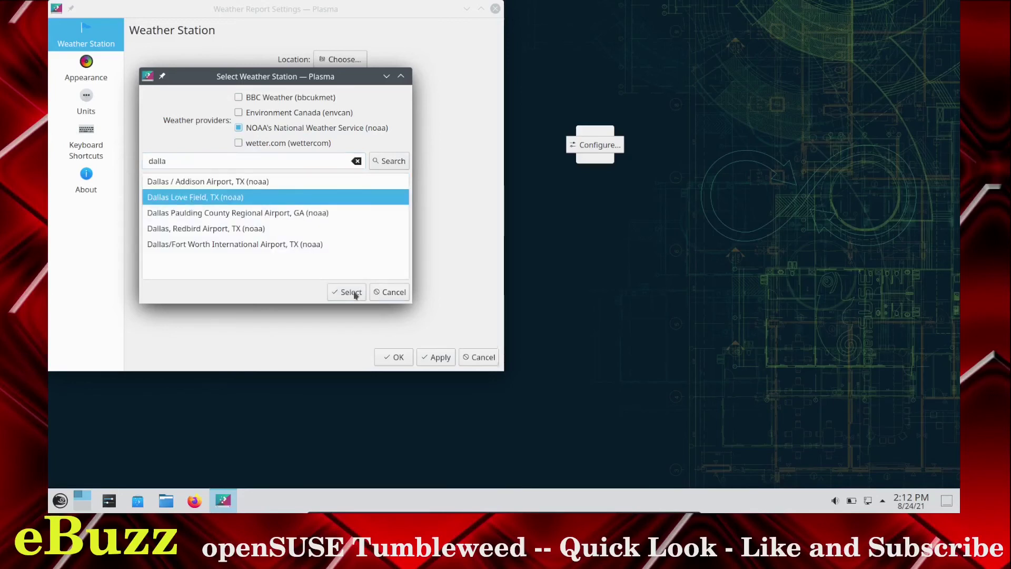
pyautogui.click(352, 293)
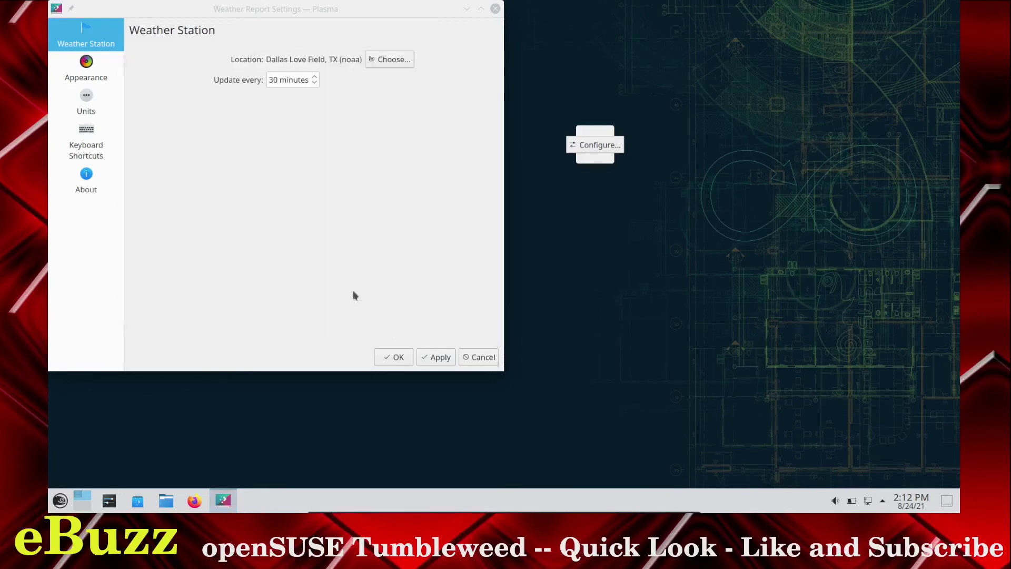
pyautogui.click(439, 357)
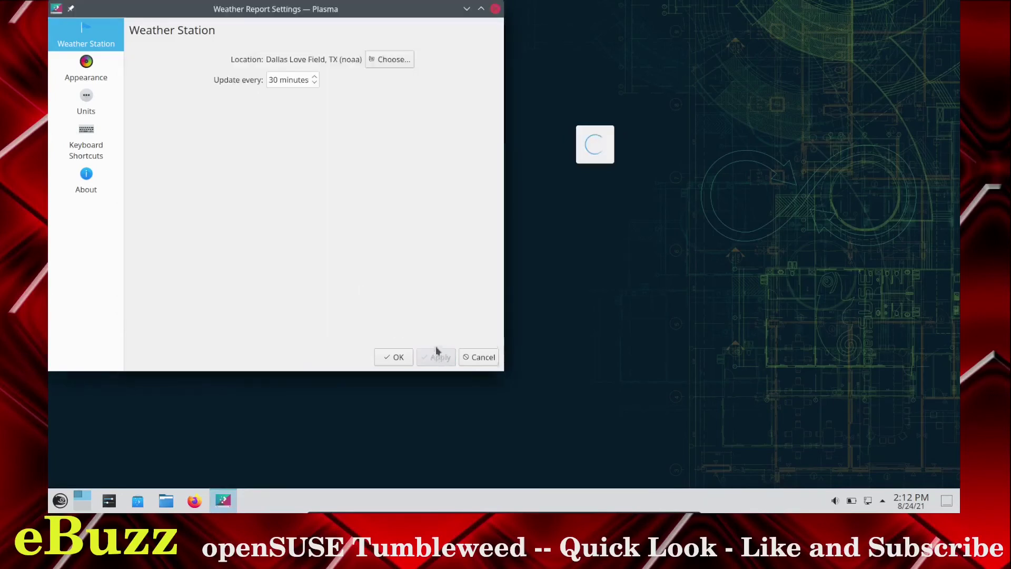
pyautogui.click(496, 9)
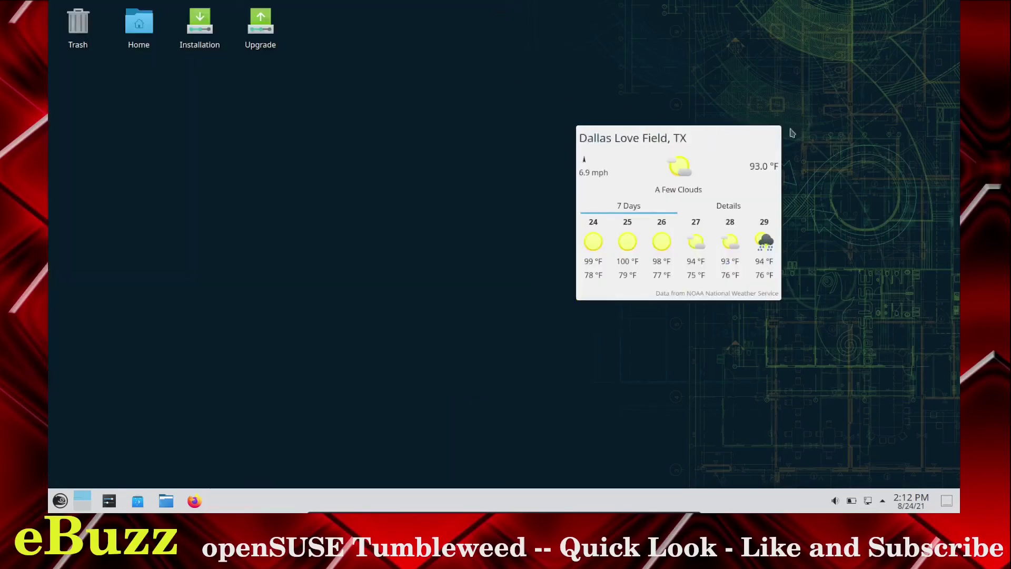
# Step: Move the weather widget to the upper right of the desktop in edit mode
pyautogui.rightClick(708, 135)
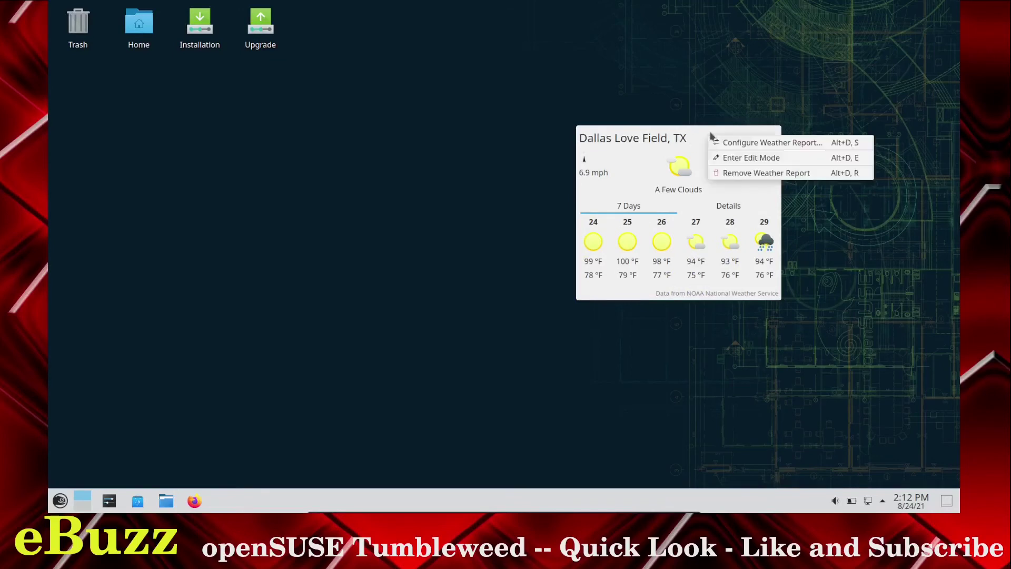
pyautogui.click(732, 158)
pyautogui.moveTo(717, 140); pyautogui.dragTo(875, 26)
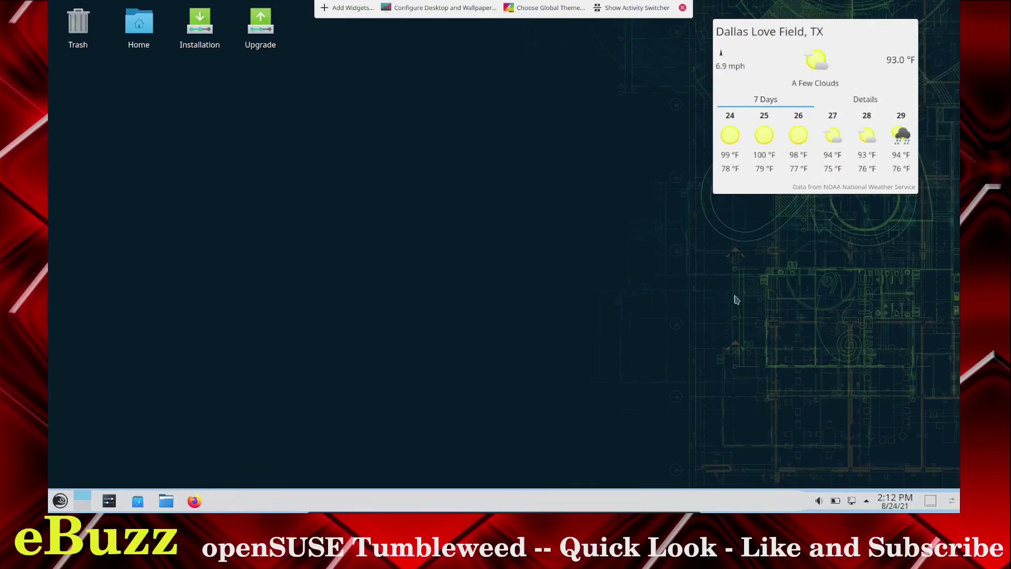
pyautogui.click(682, 8)
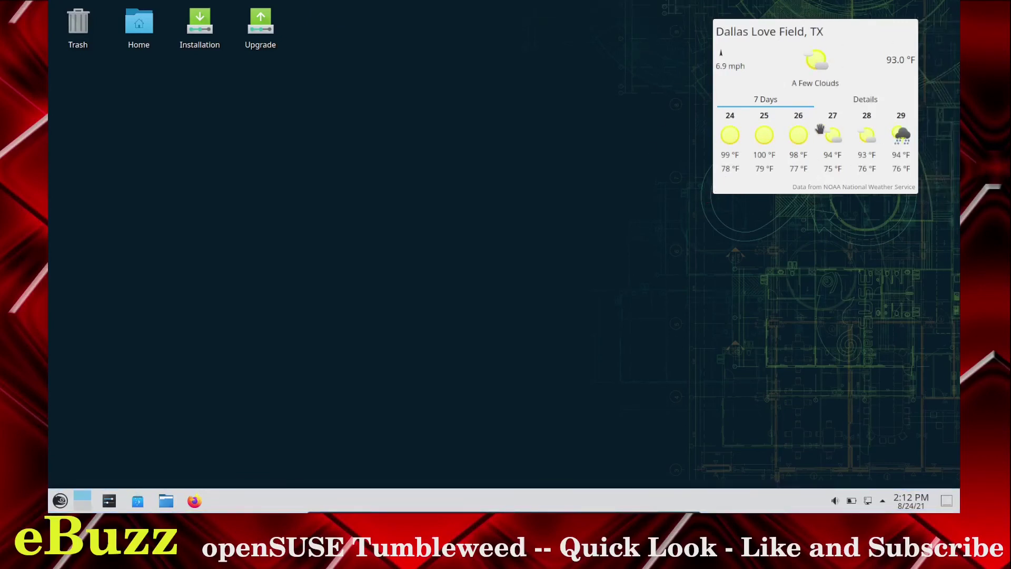
# Step: Remove the Weather Report widget, dismiss its notification, and launch Firefox
pyautogui.rightClick(887, 36)
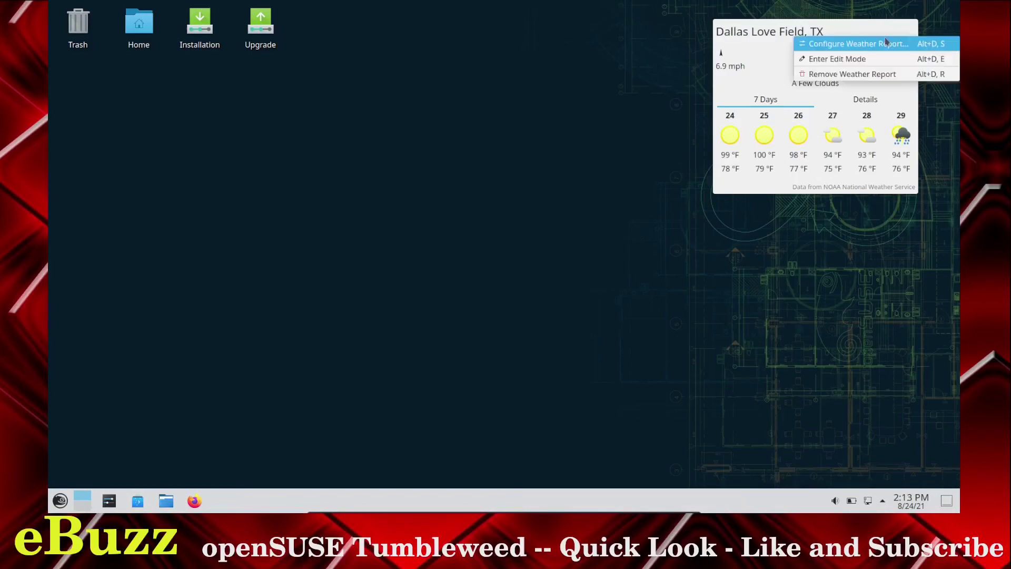
pyautogui.click(835, 78)
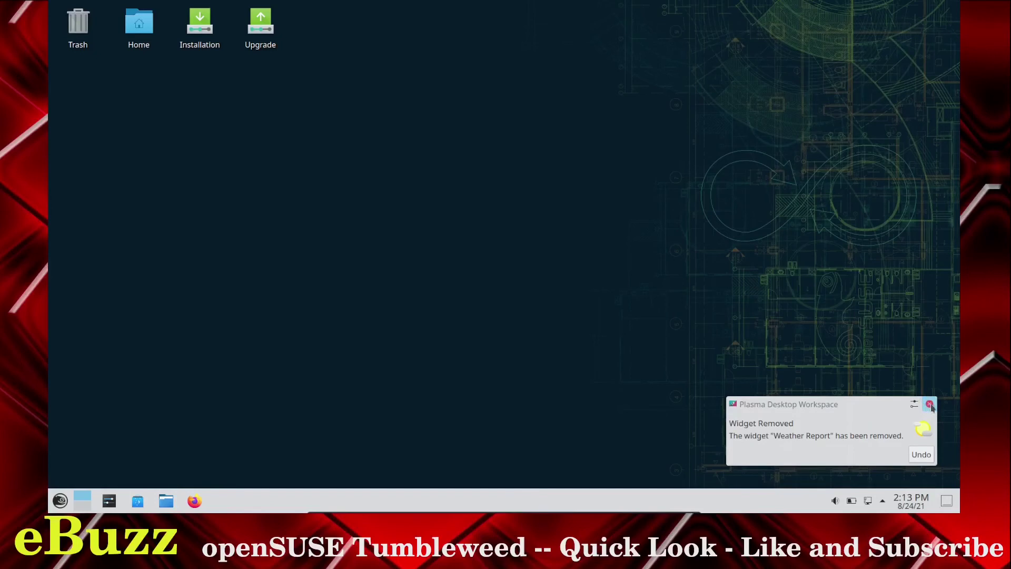
pyautogui.click(930, 405)
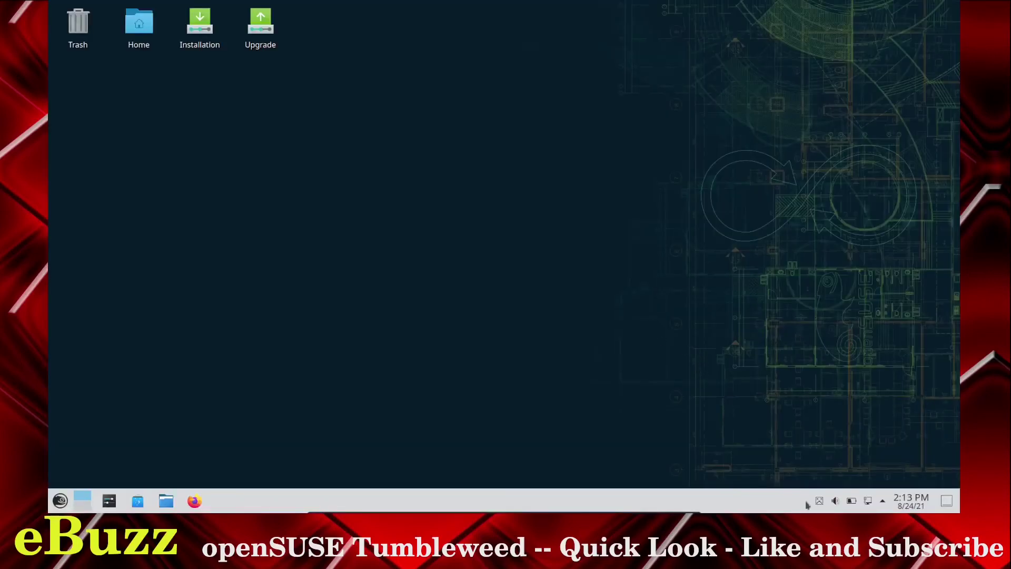
pyautogui.click(195, 500)
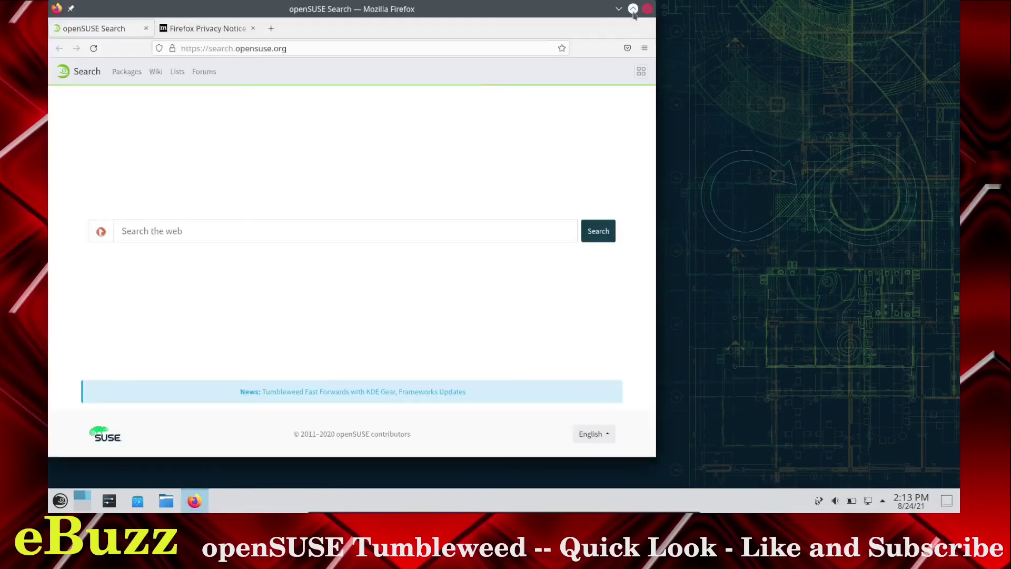
pyautogui.doubleClick(633, 13)
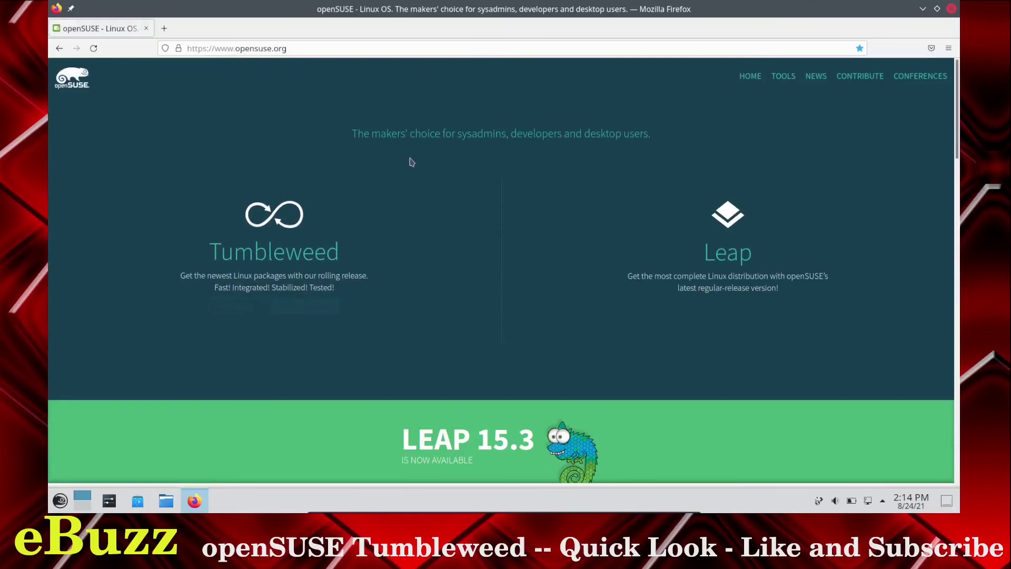
pyautogui.scroll(-2, 425, 230)
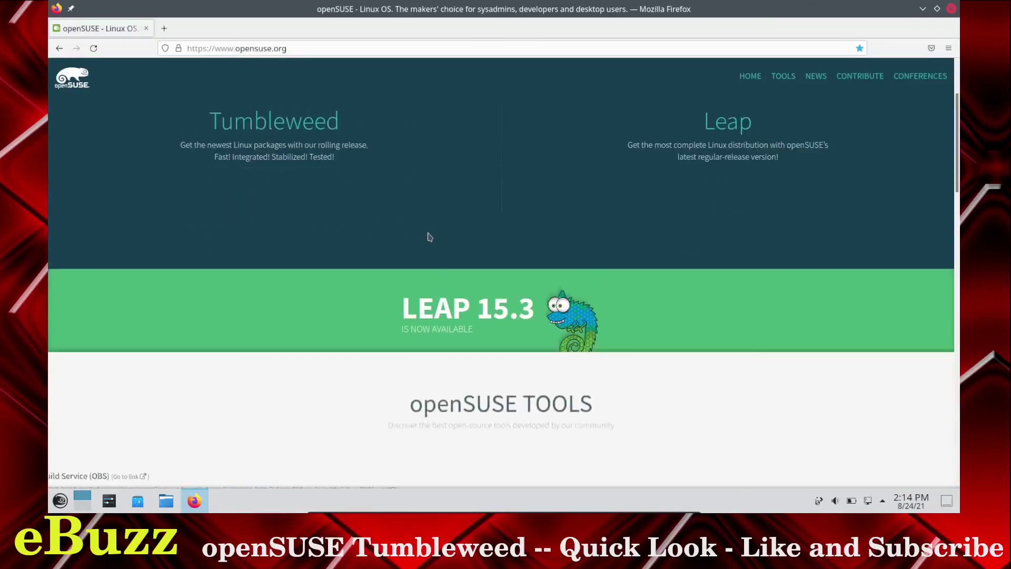
pyautogui.scroll(-1, 430, 237)
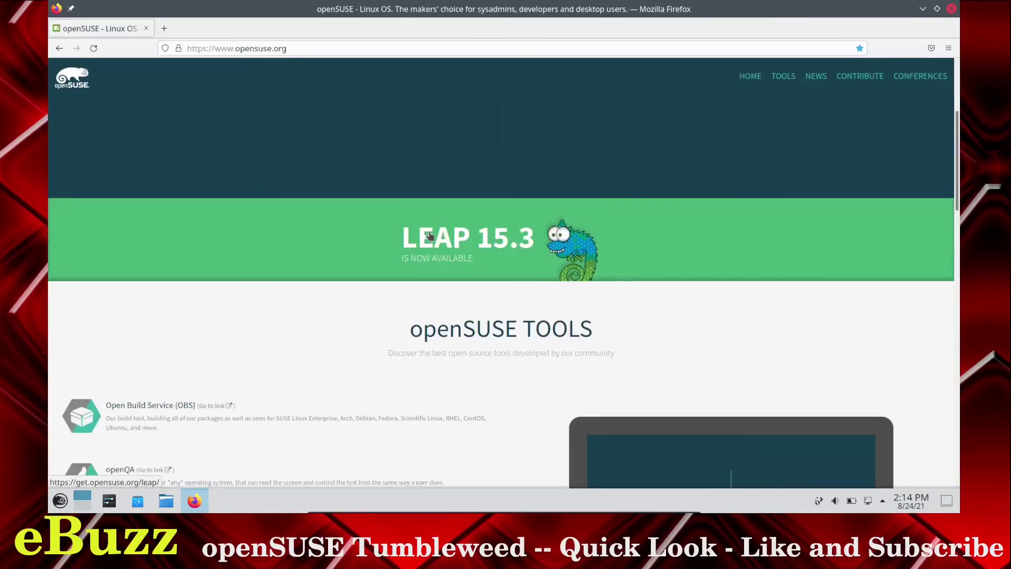
pyautogui.scroll(-5, 430, 237)
pyautogui.scroll(8, 415, 157)
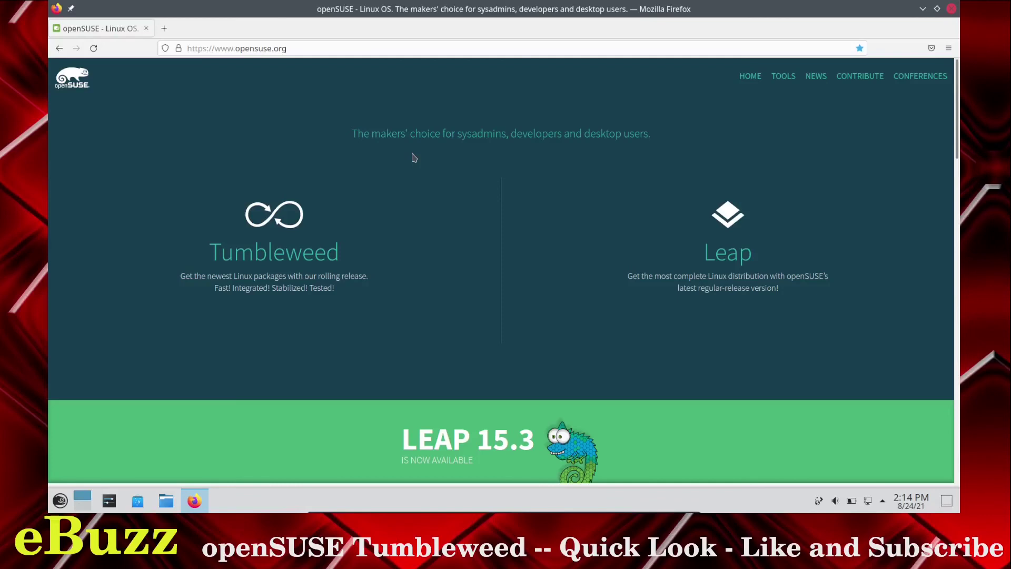
pyautogui.click(950, 9)
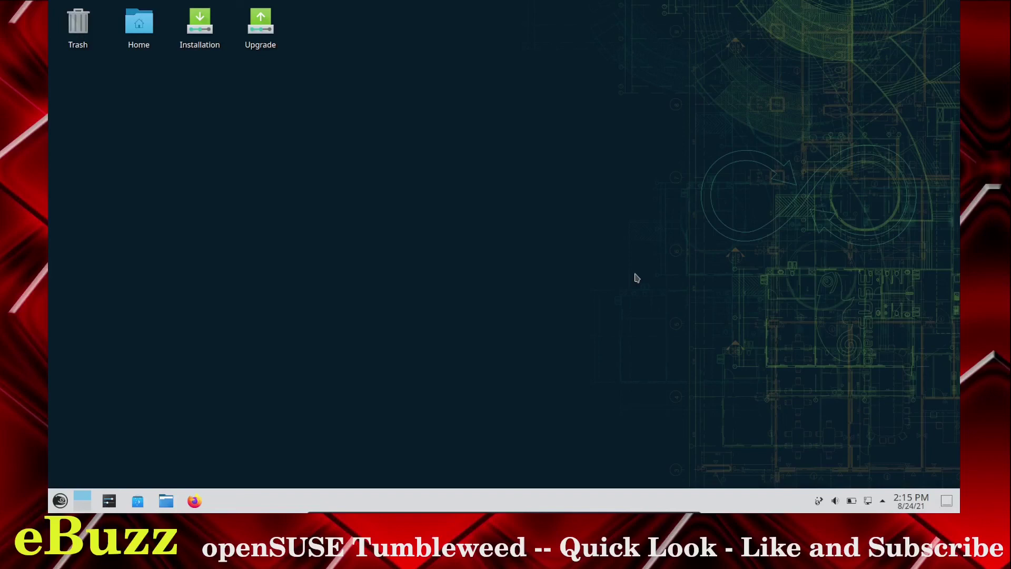
pyautogui.click(62, 503)
pyautogui.moveTo(111, 314)
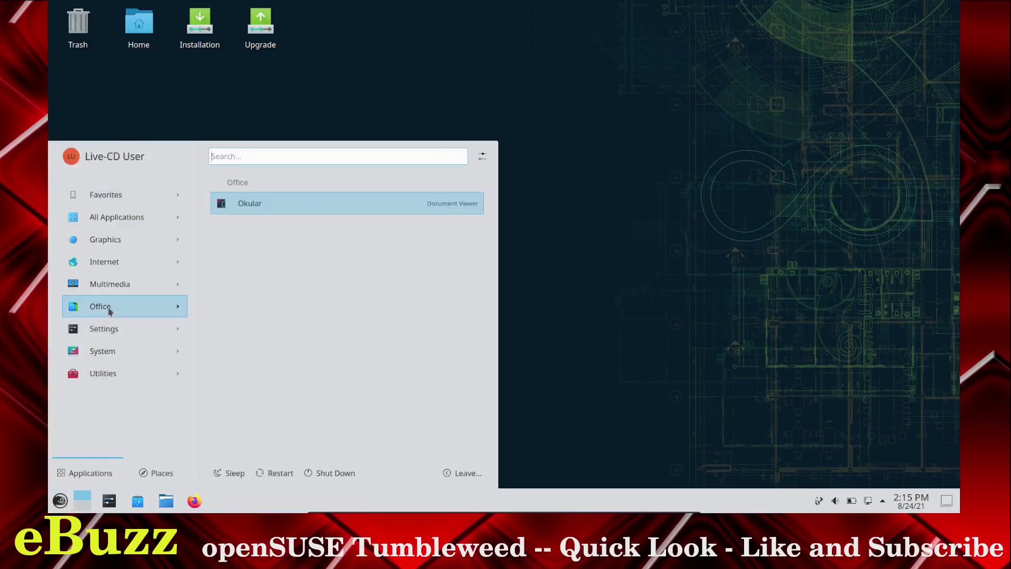
pyautogui.moveTo(111, 289)
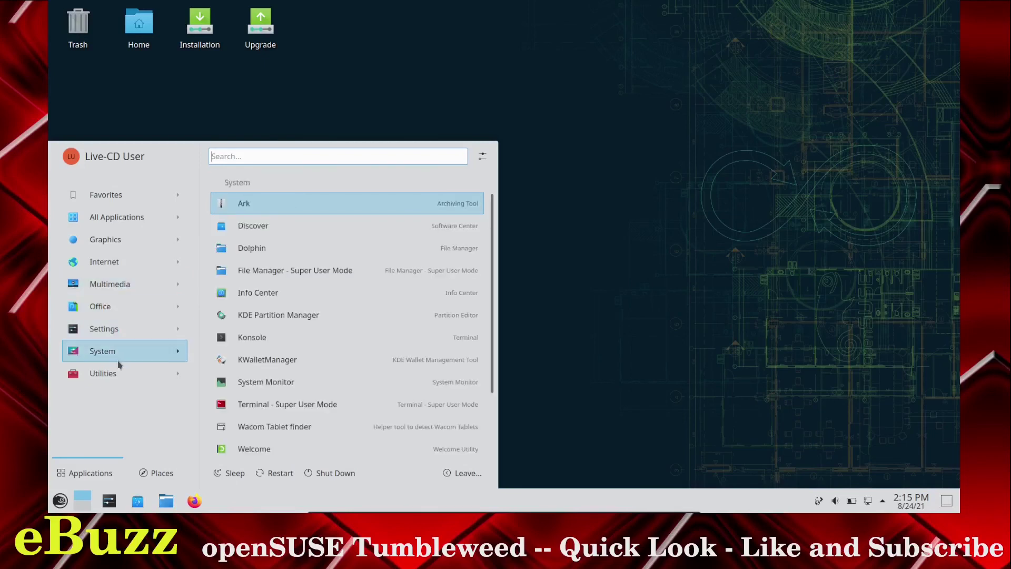
pyautogui.click(587, 62)
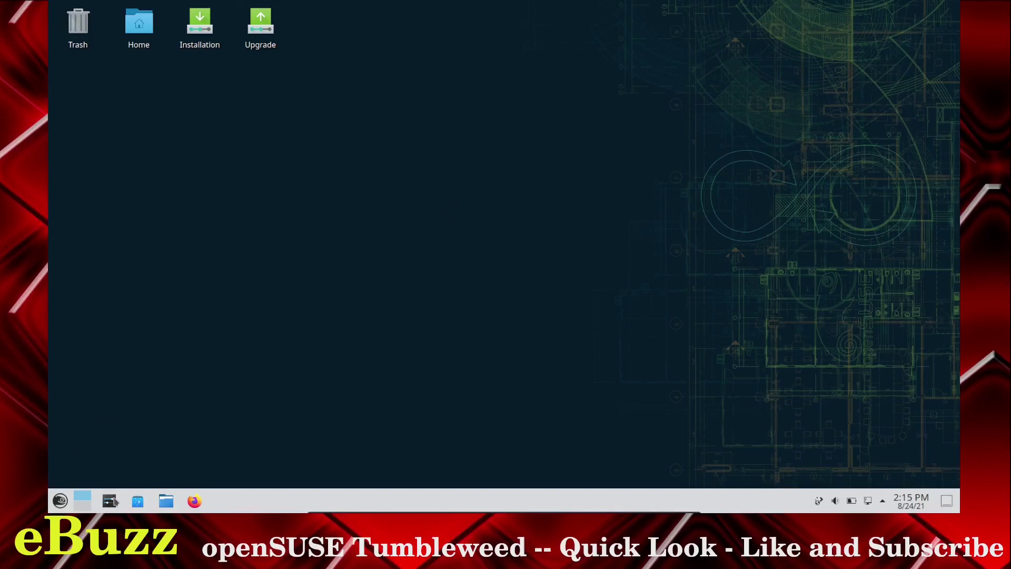
pyautogui.click(193, 501)
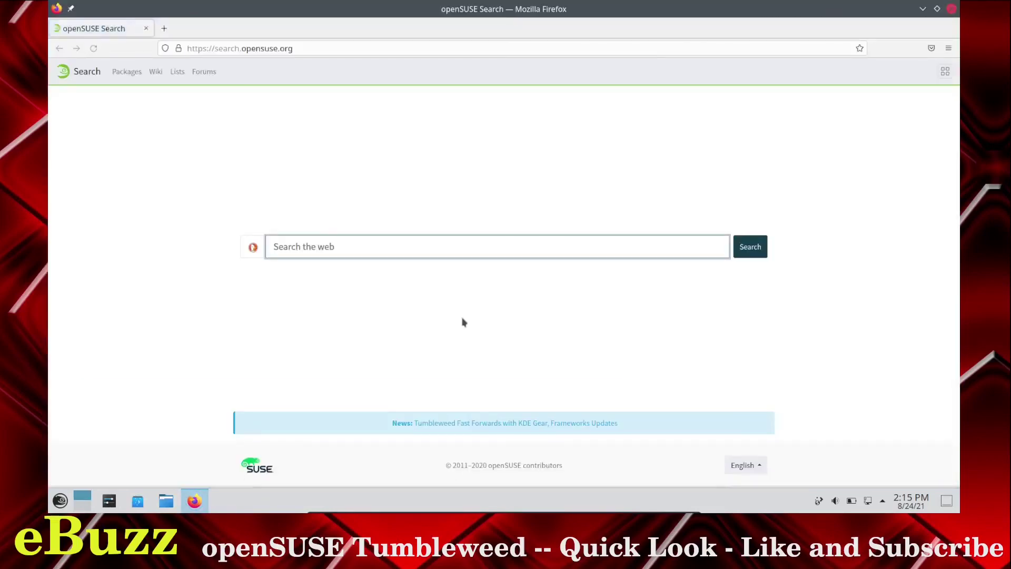
pyautogui.click(951, 9)
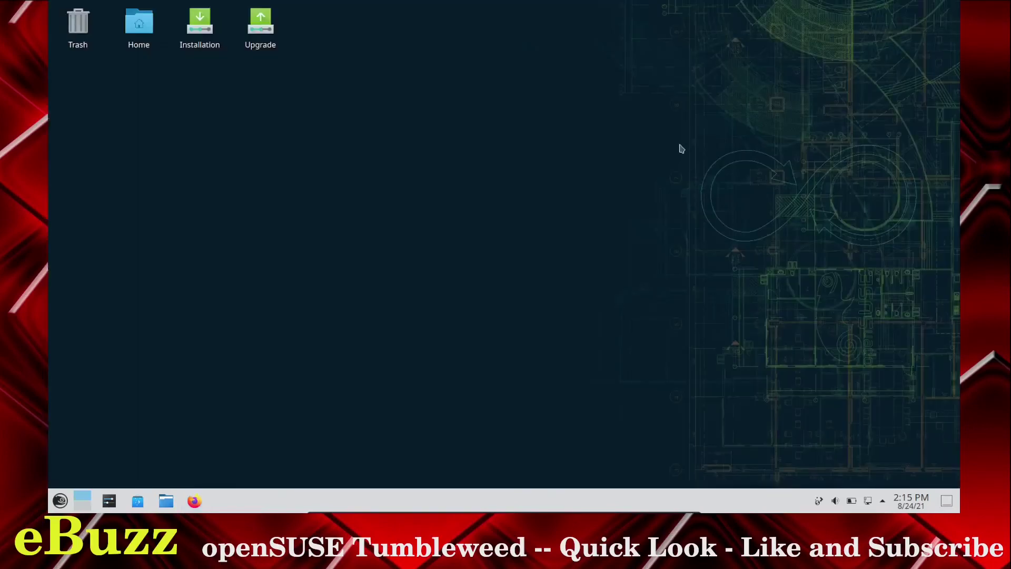